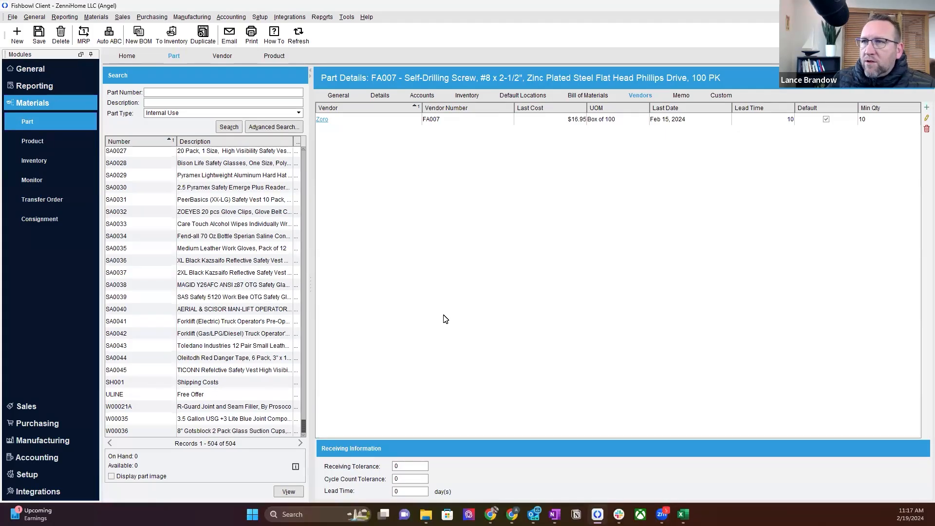
- Start a data export of the Part Product And Vendor Pricing type and proceed past the preparation instructions
left_click(13, 16)
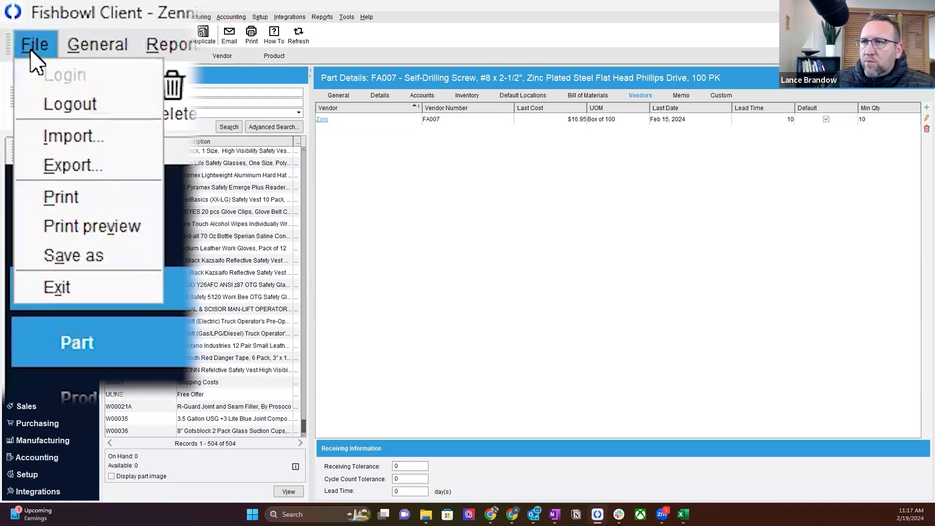
left_click(68, 165)
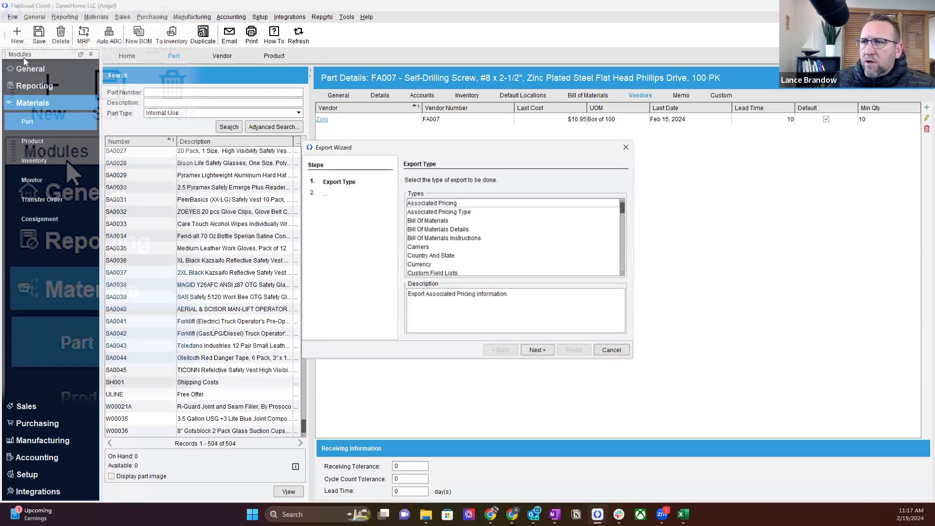
left_click(471, 238)
type("part")
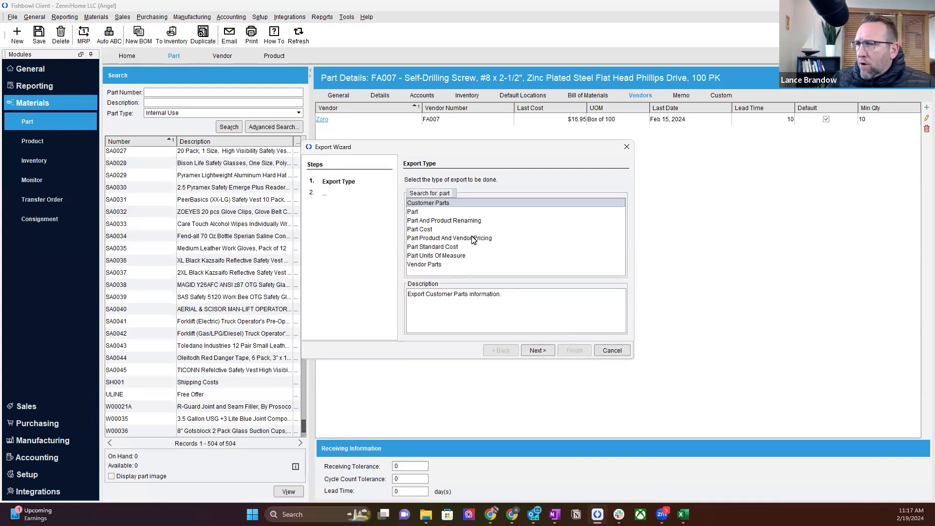
left_click(472, 239)
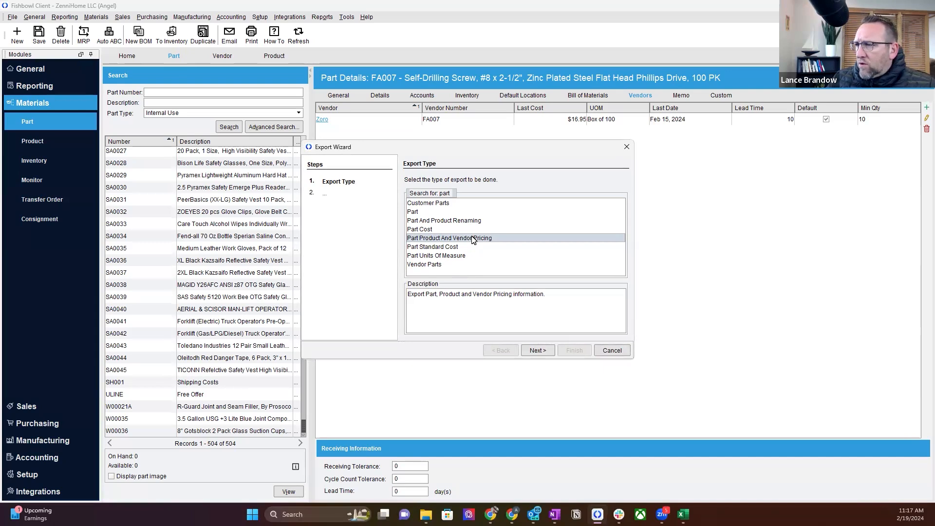
left_click(462, 221)
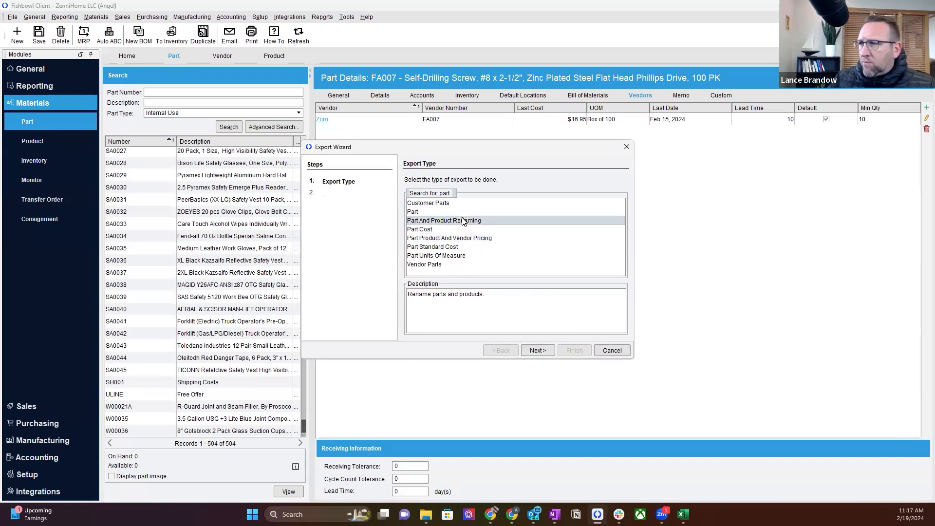
left_click(475, 238)
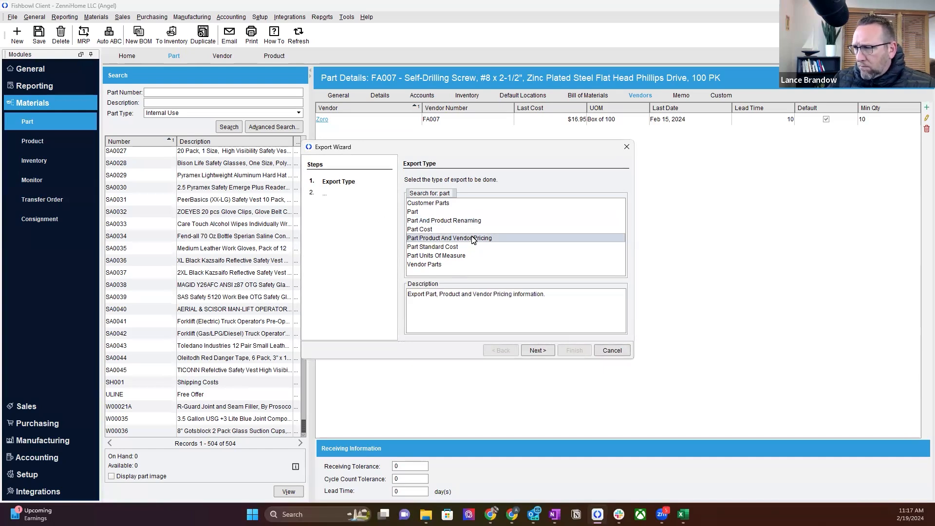
left_click(529, 349)
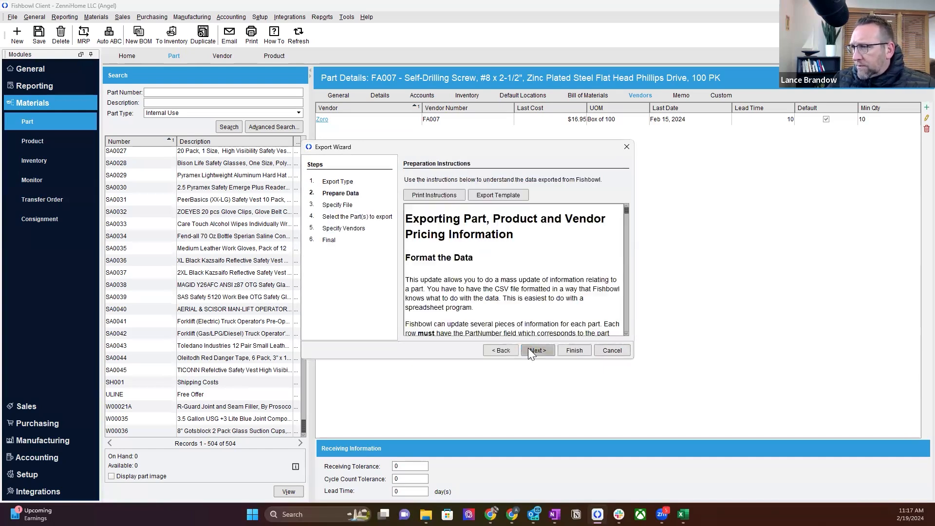
left_click(530, 352)
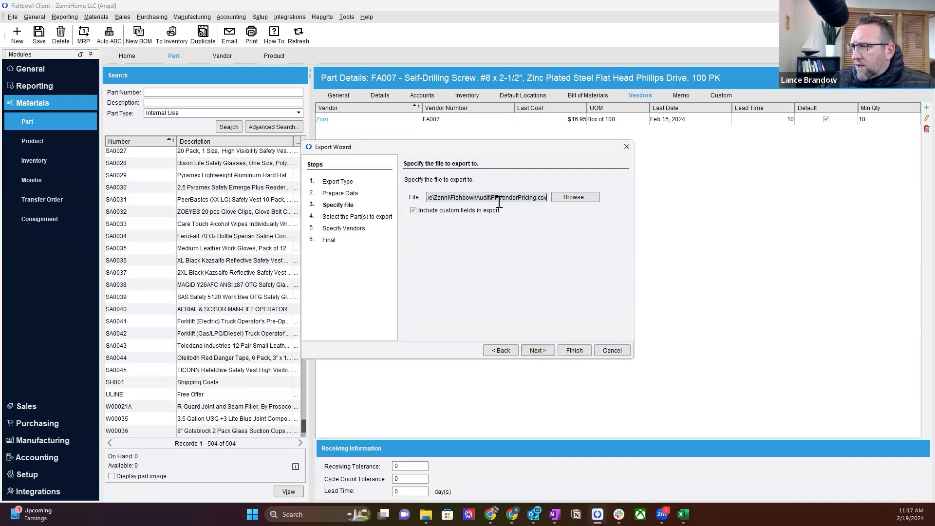
- Set the export file to "PPVendorPricing to shance Internal Use.csv" on the Desktop and proceed to the part selection
left_click(566, 198)
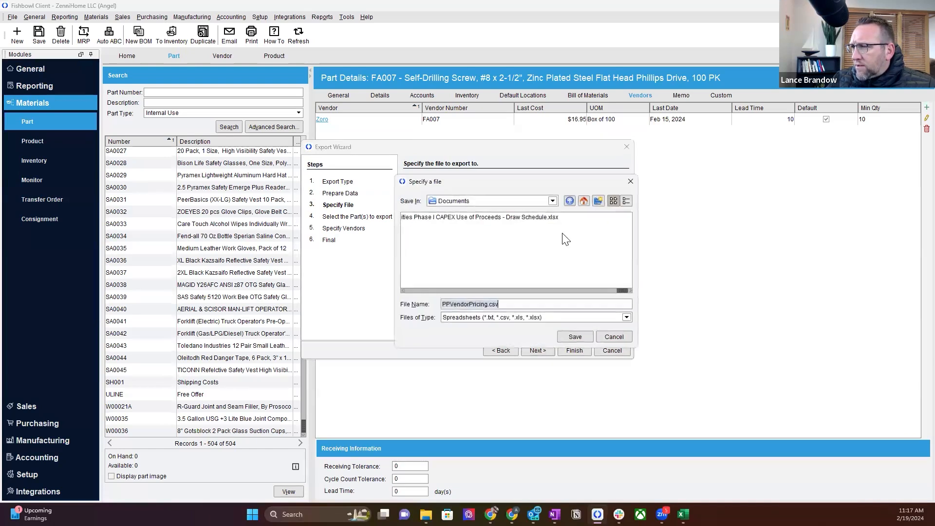
left_click(552, 201)
left_click(457, 217)
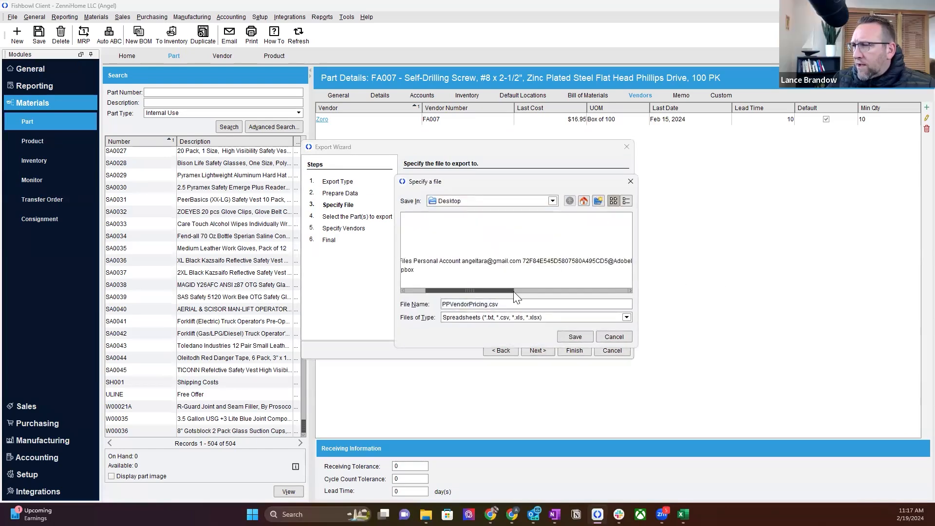
left_click(486, 305)
type("to shance")
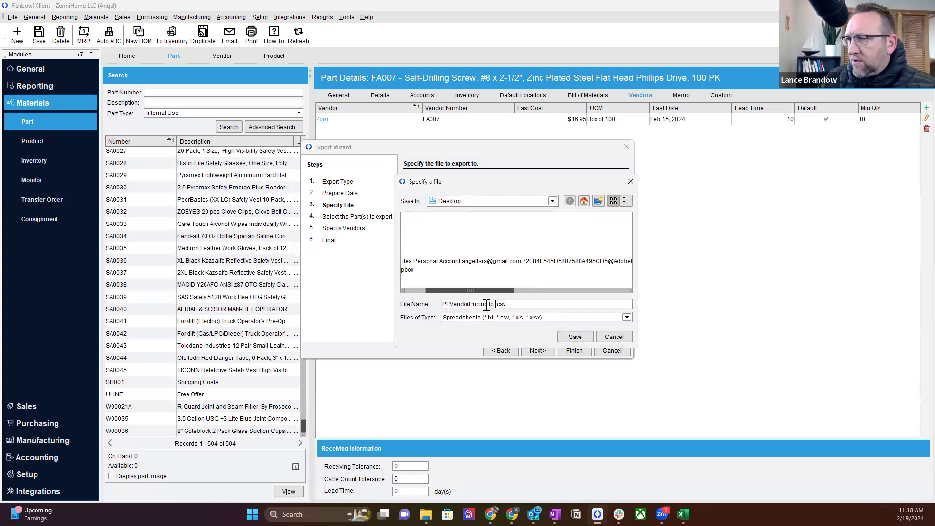
type(" Internal")
type(" Use")
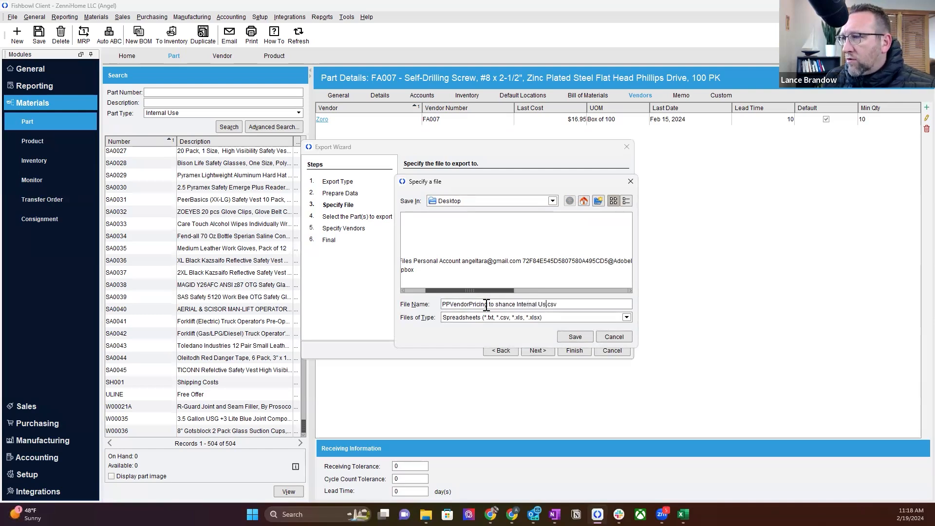
left_click(578, 336)
left_click(540, 349)
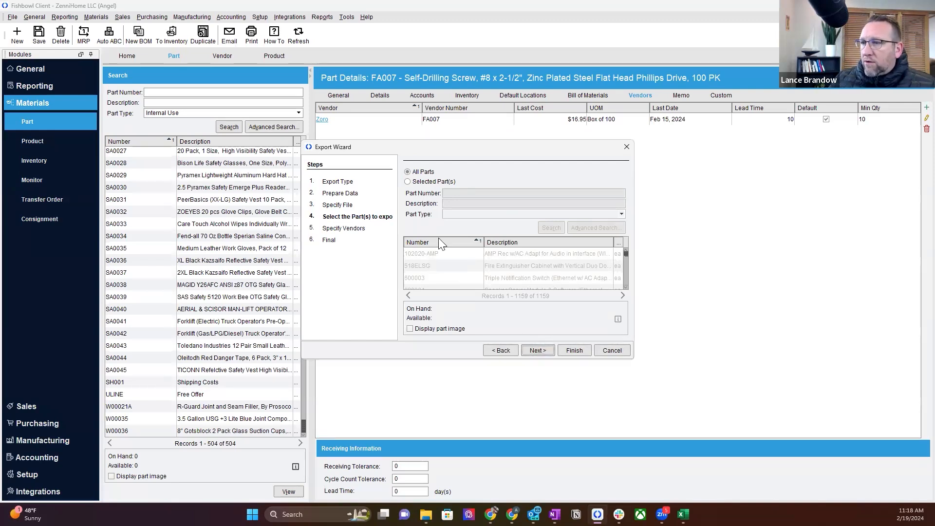
- Restrict the export to selected parts, filter them by the Internal Use part type, and select every part in the list
left_click(407, 181)
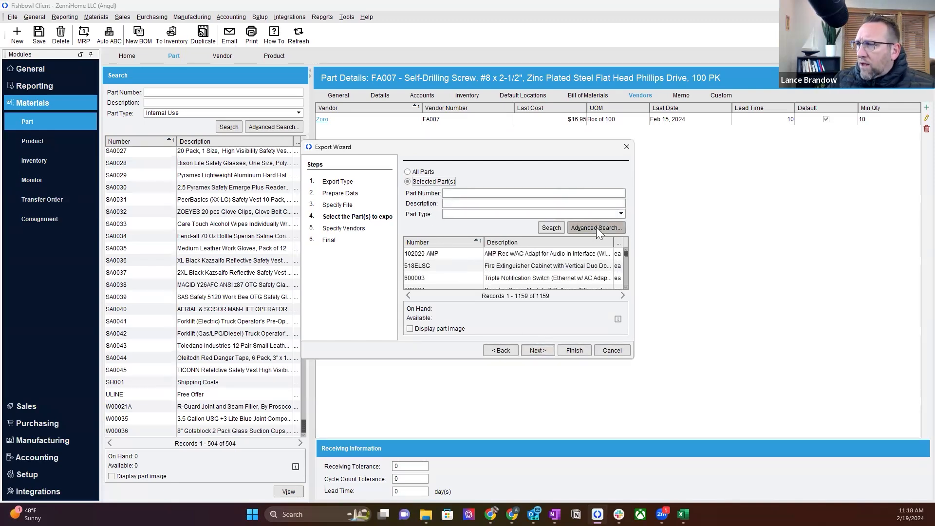
left_click(620, 213)
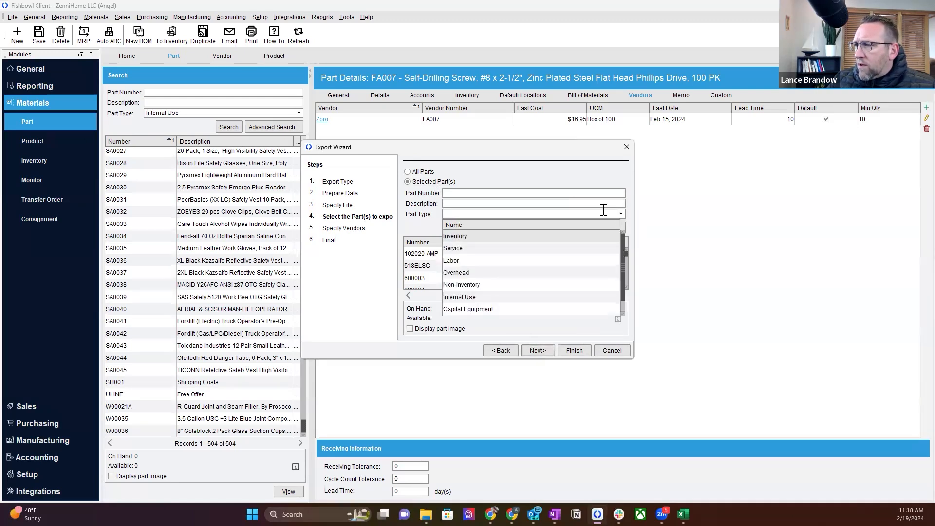
left_click(451, 297)
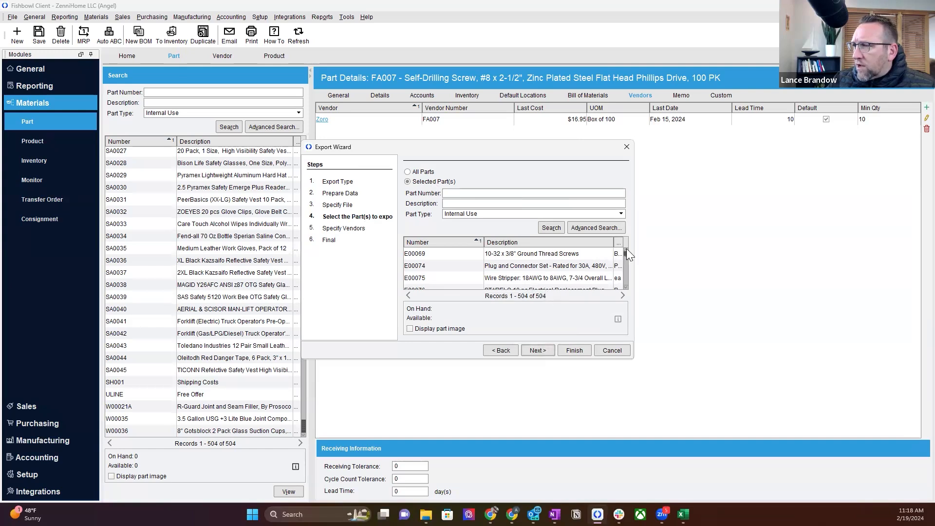
left_click(548, 255)
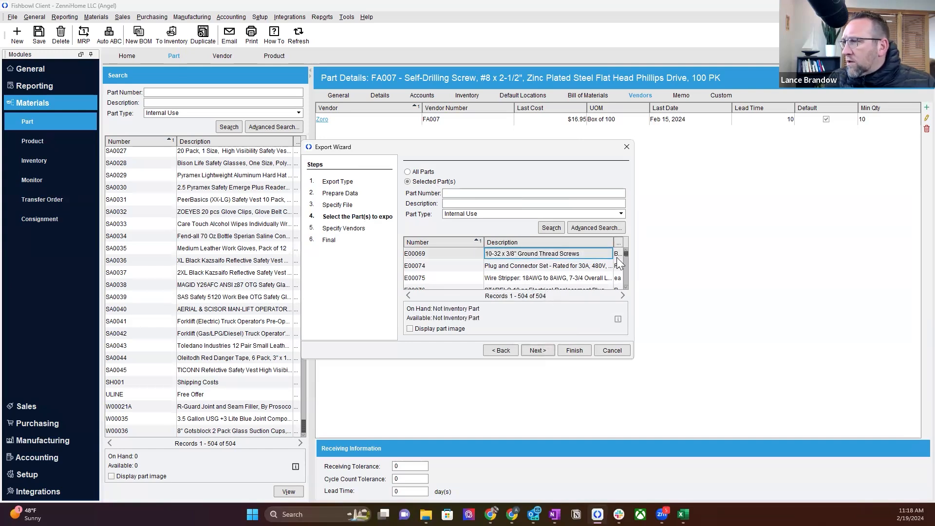
left_click_drag(626, 253, 625, 288)
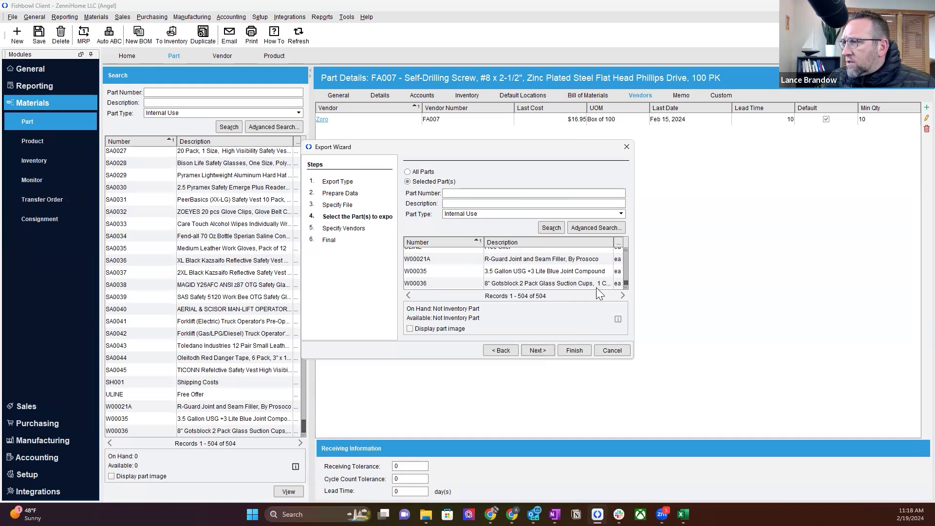
left_click(579, 285)
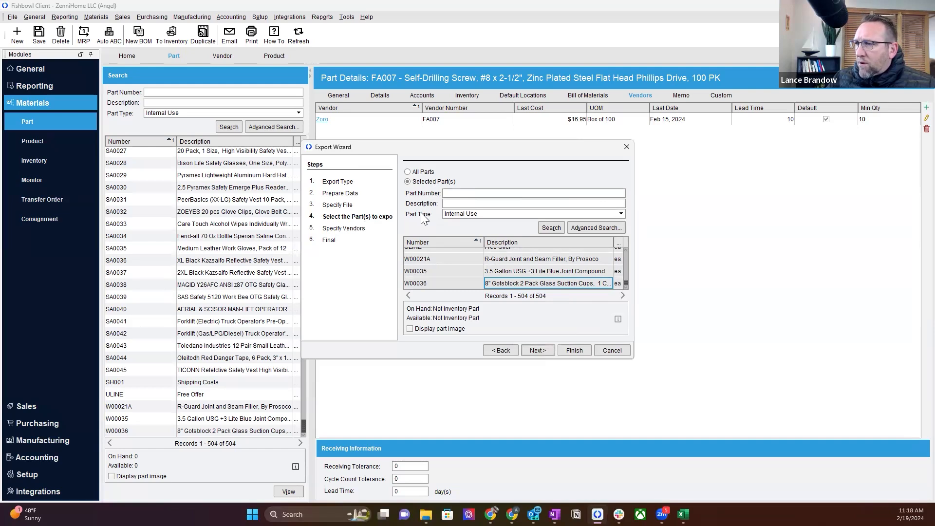
- Run the export with parts from all vendors and open the resulting CSV in Excel without converting its data
left_click(538, 350)
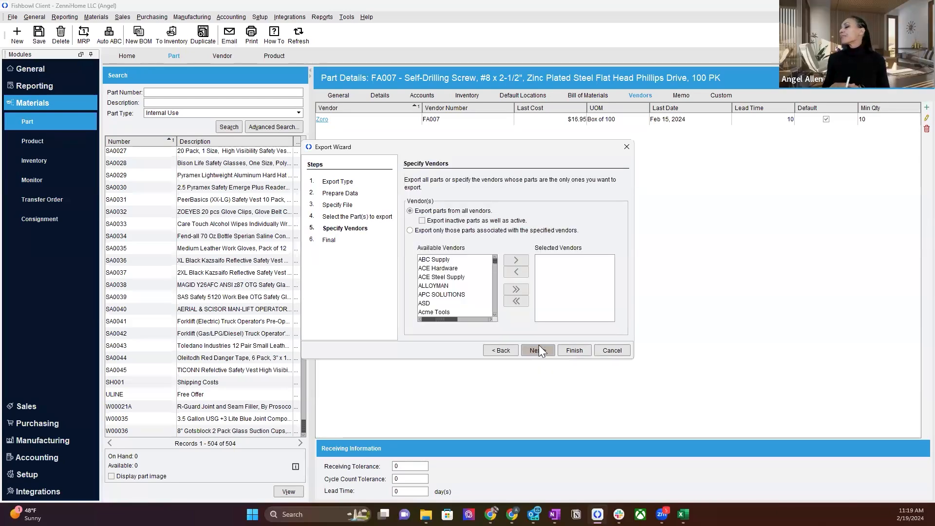
left_click(570, 349)
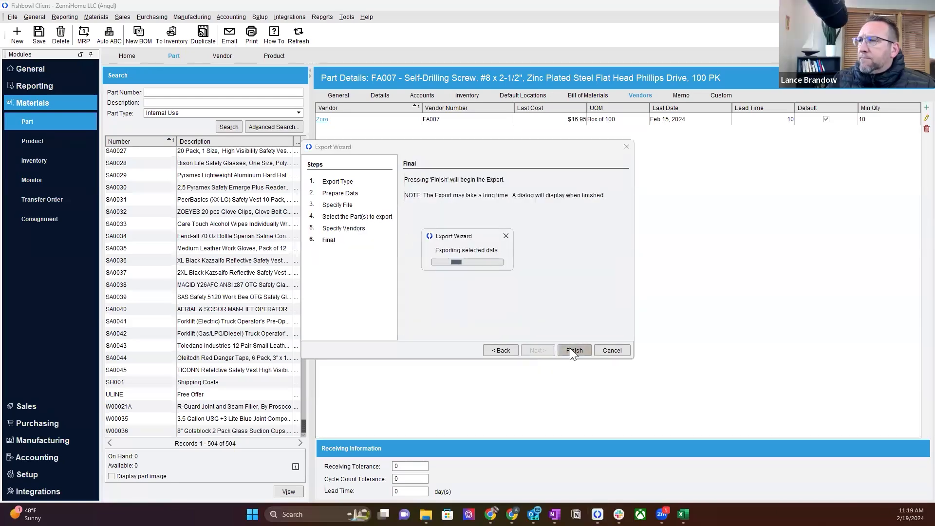
left_click(454, 267)
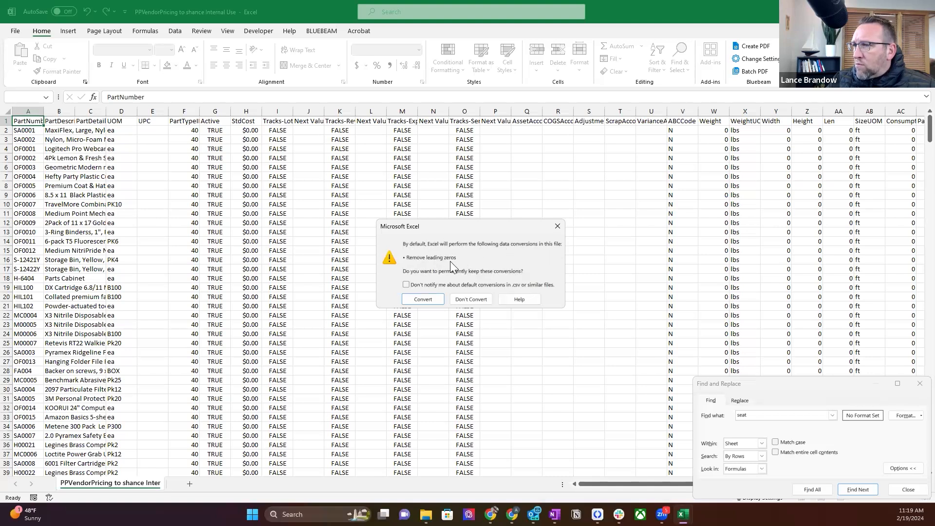
left_click(469, 299)
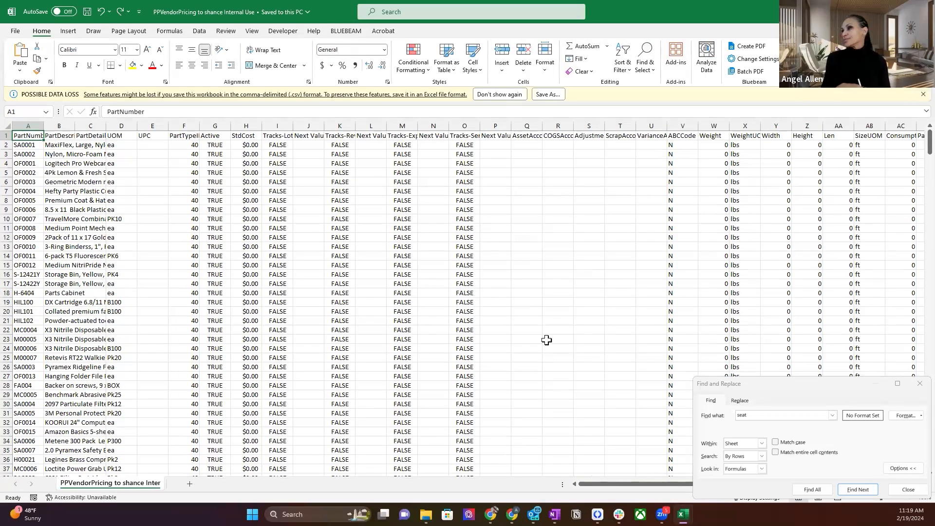
- Switch back to Fishbowl and start a Part And Product Renaming export, proceeding to the file specification
mouse_move(595, 509)
left_click(575, 434)
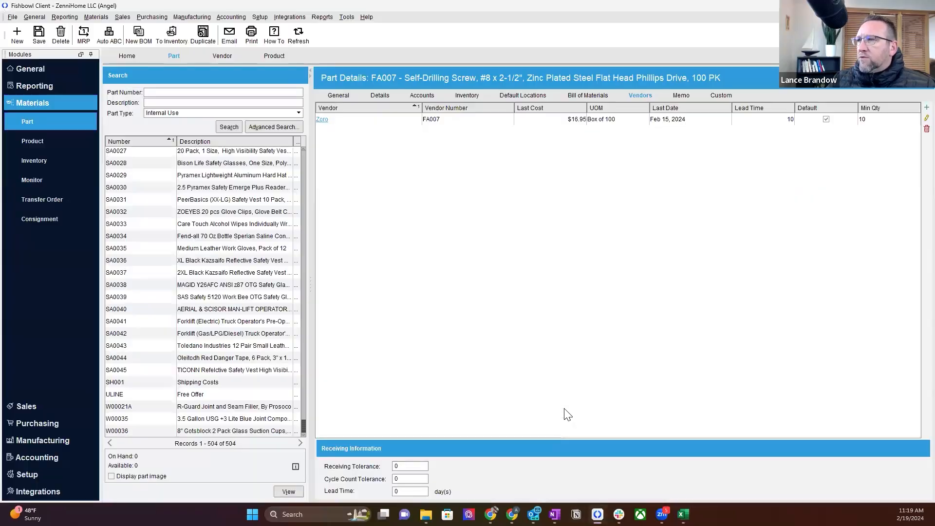
left_click(12, 17)
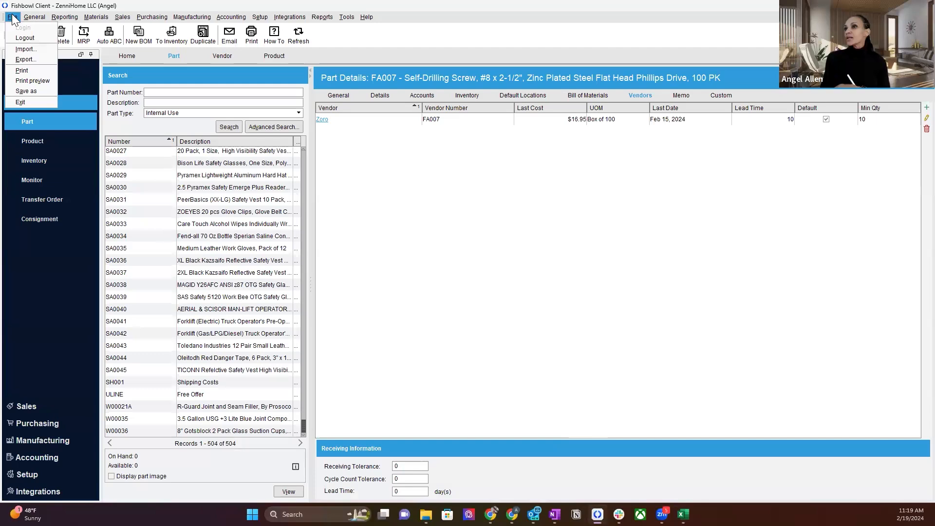
left_click(29, 57)
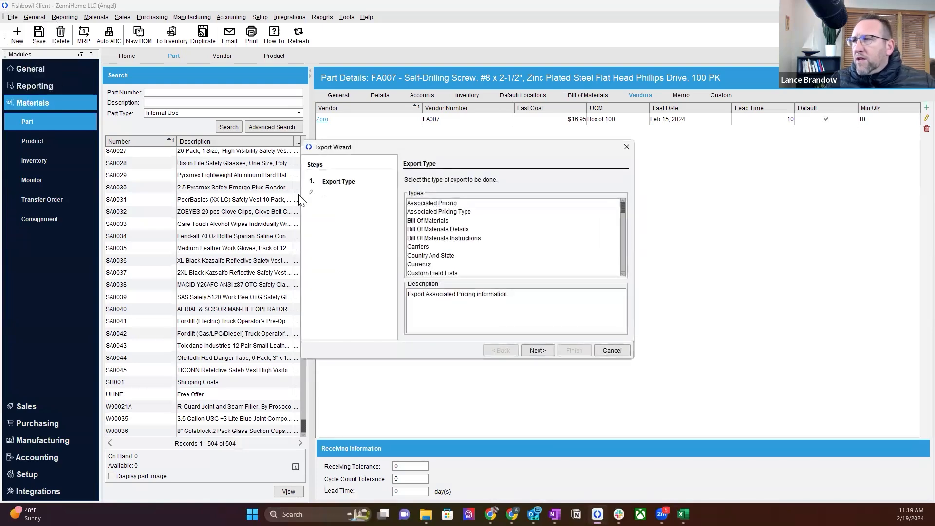
left_click(482, 240)
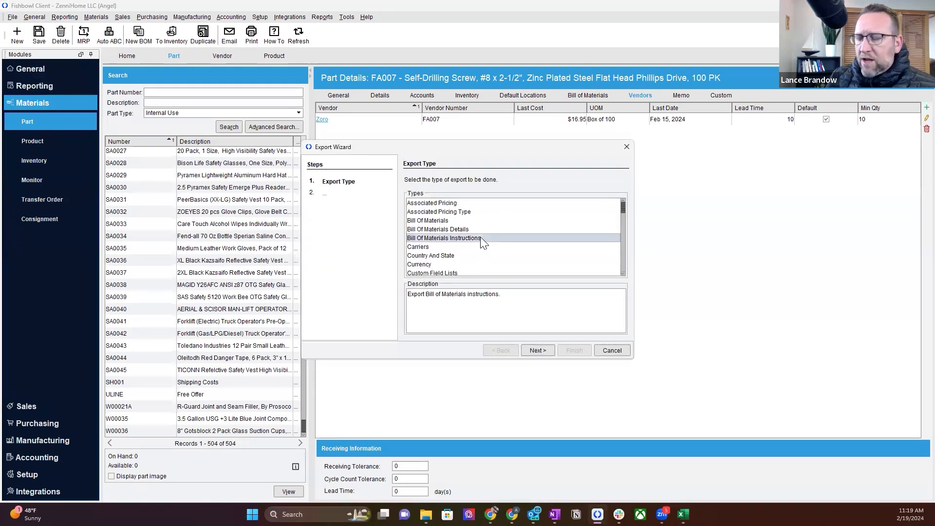
type("part")
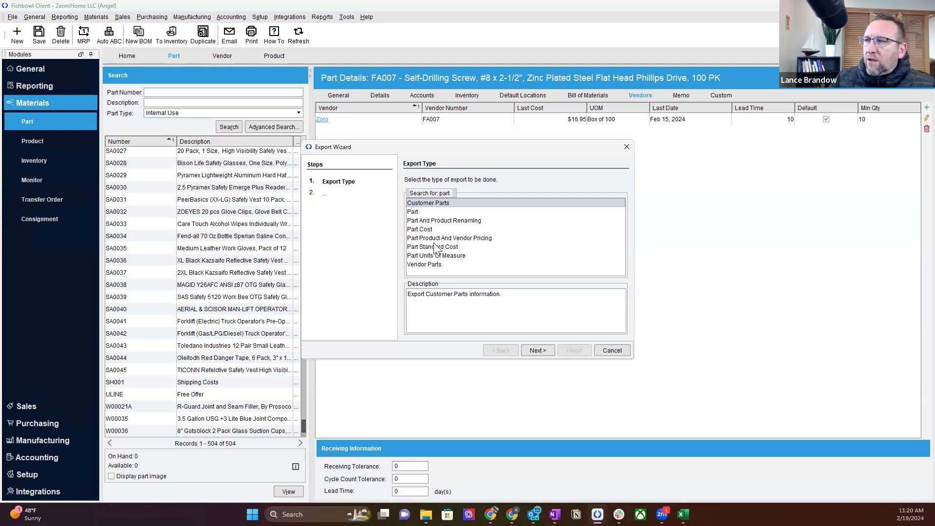
left_click(450, 222)
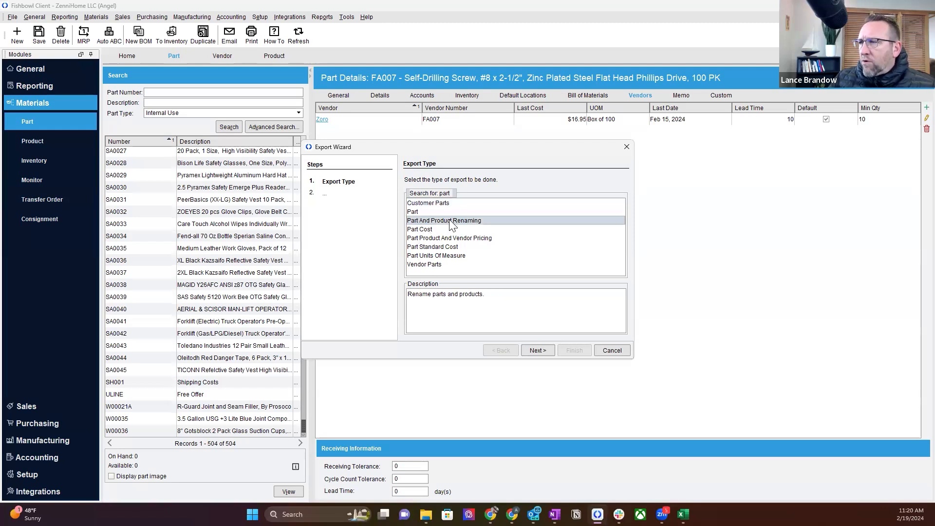
left_click(539, 352)
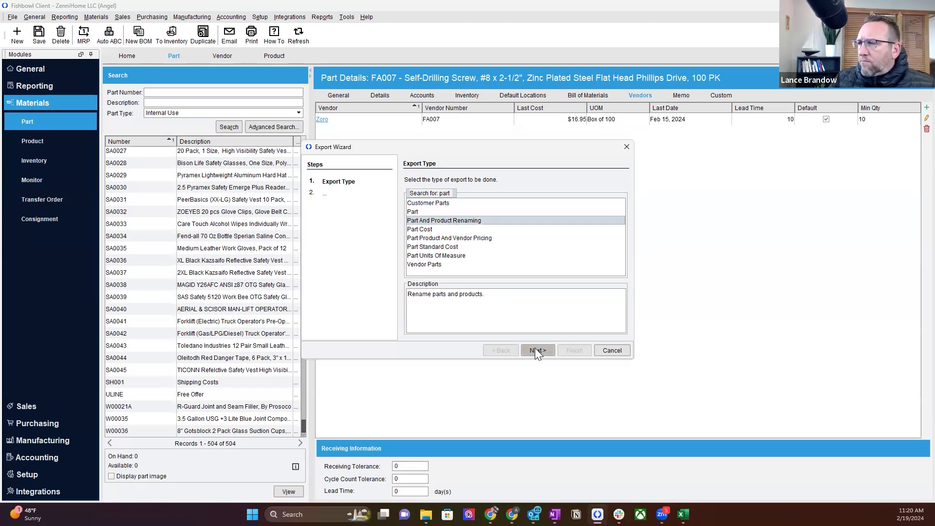
left_click(536, 350)
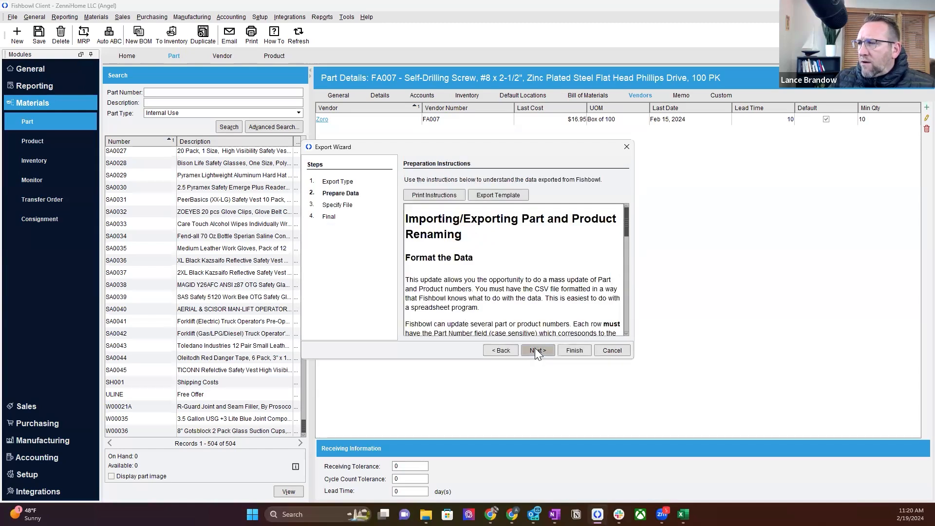
left_click(534, 348)
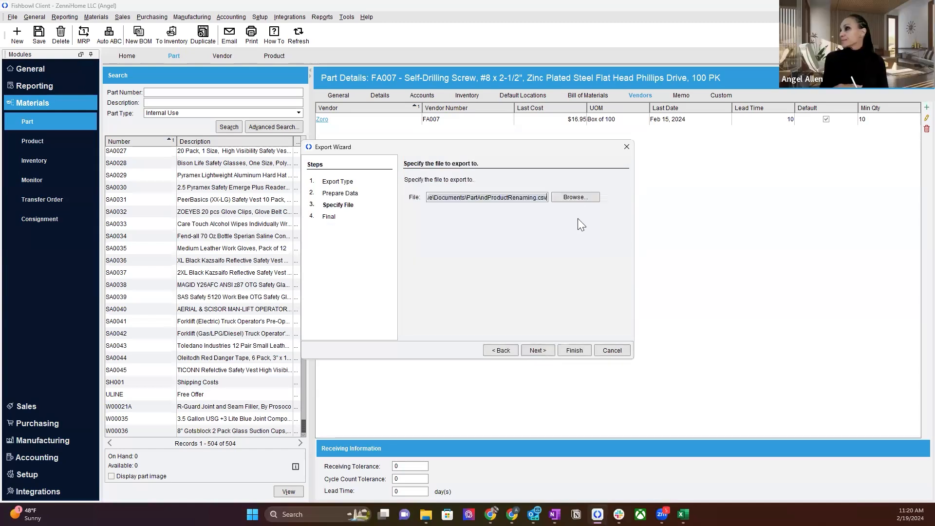
- Set the renaming export file to "PartAndProductRenaming for internal use change.csv" on the Desktop
left_click(574, 197)
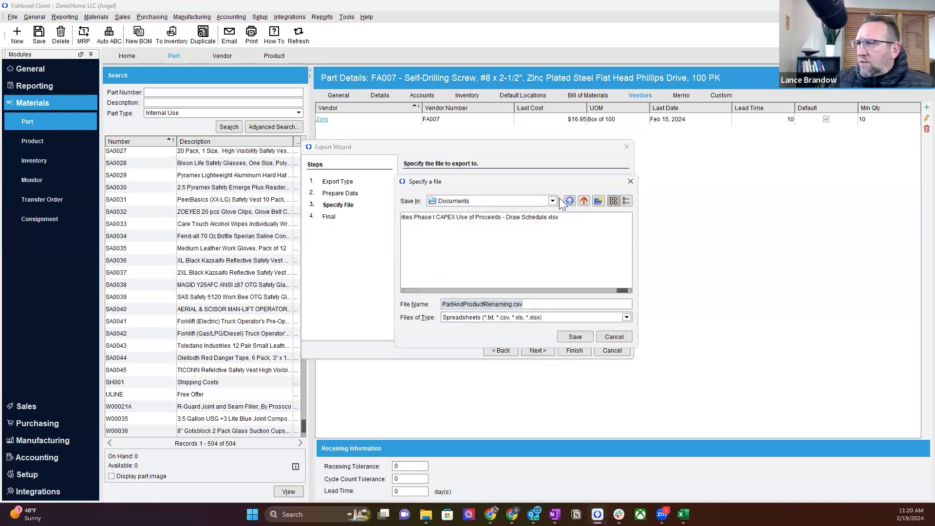
left_click(553, 201)
left_click_drag(555, 233, 555, 210)
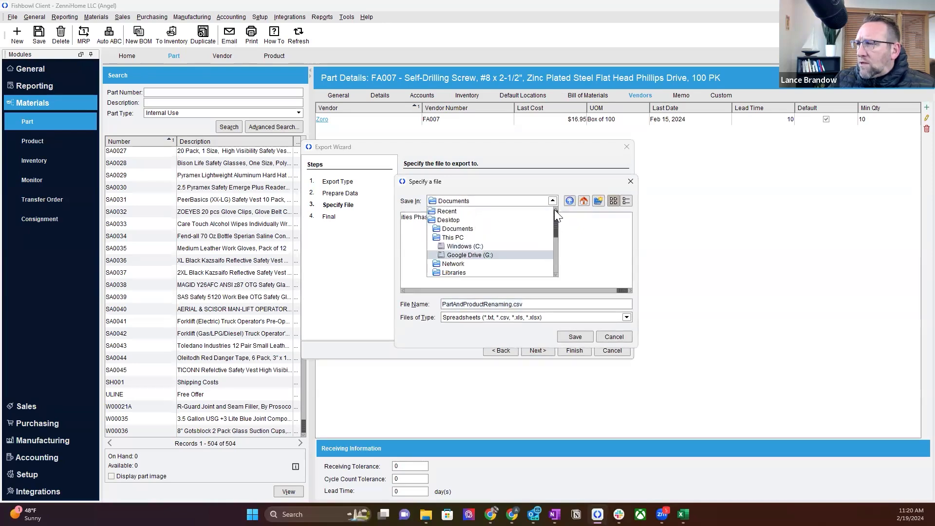
left_click(437, 219)
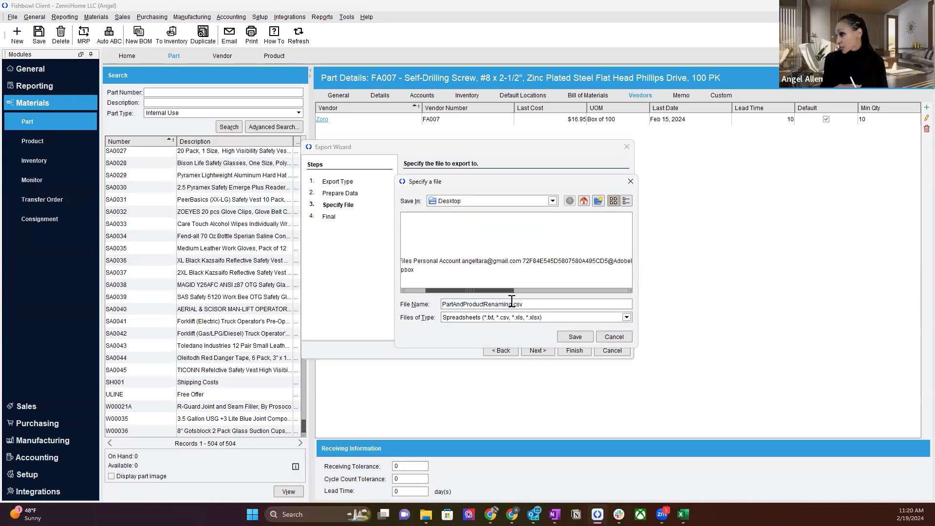
type("nal use change")
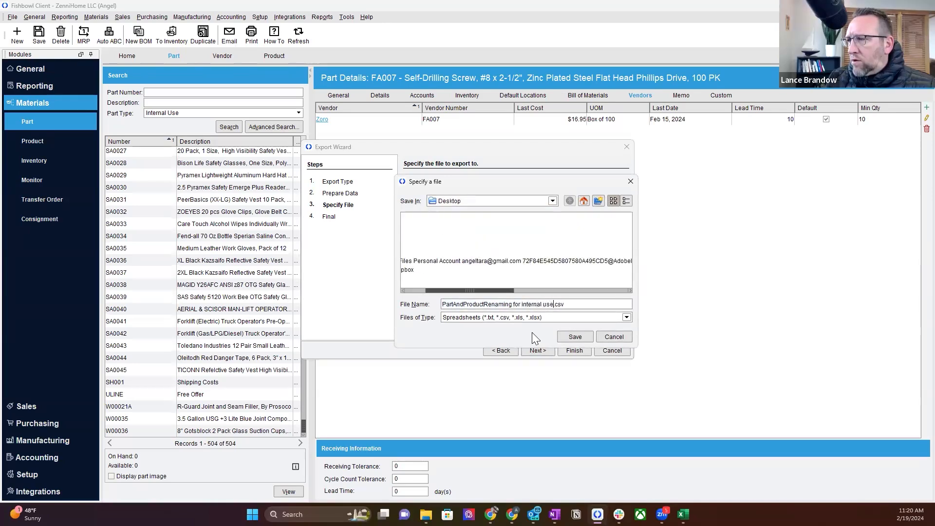
left_click(565, 336)
- Run the Part And Product Renaming export and open the resulting CSV file in Excel
left_click(535, 351)
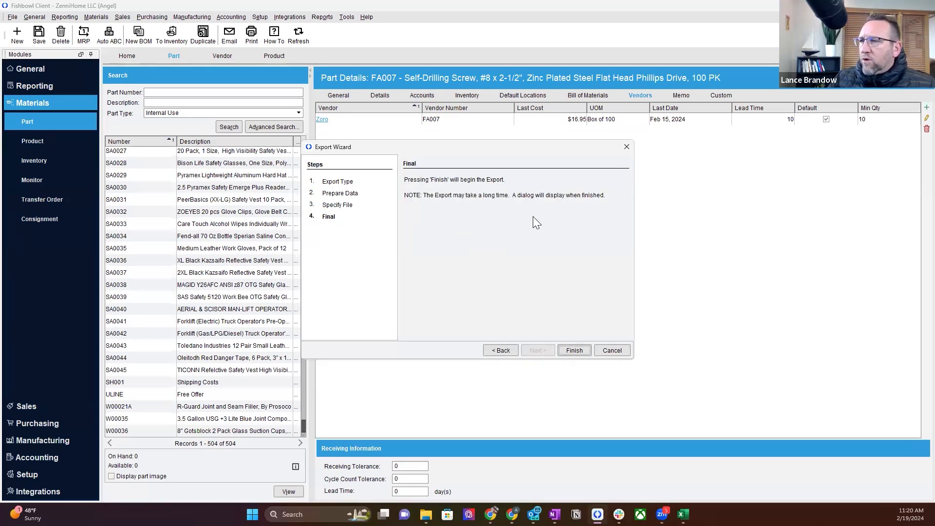
left_click(572, 348)
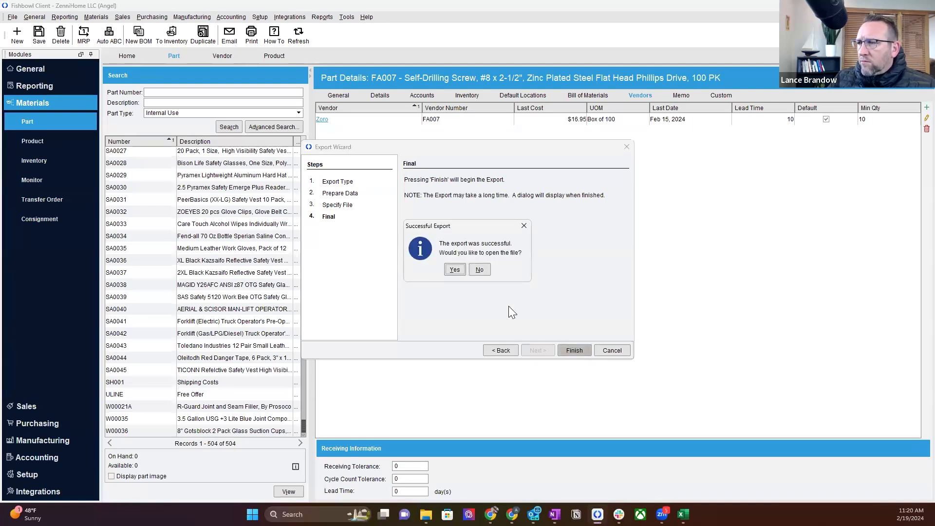
left_click(454, 269)
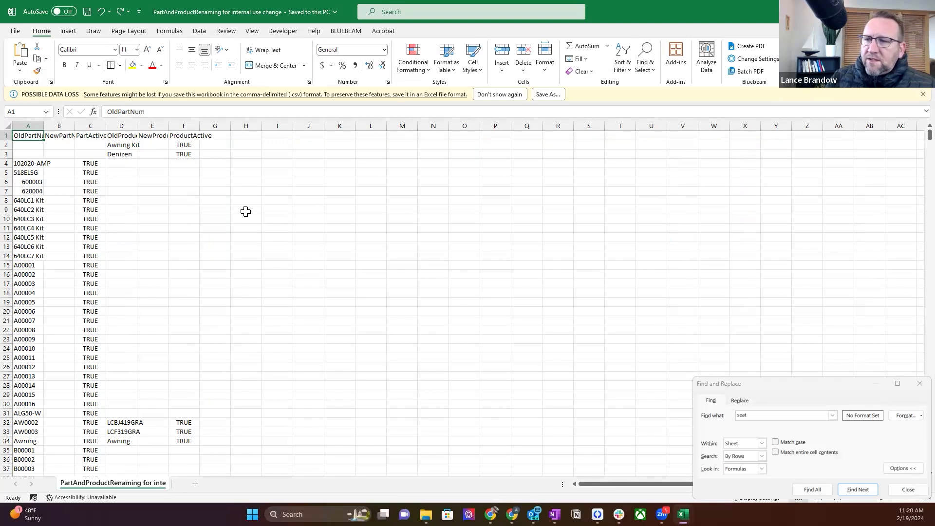
- Widen the OldPartNum and OldProductNum columns so their full headers can be read
left_click_drag(44, 126, 86, 121)
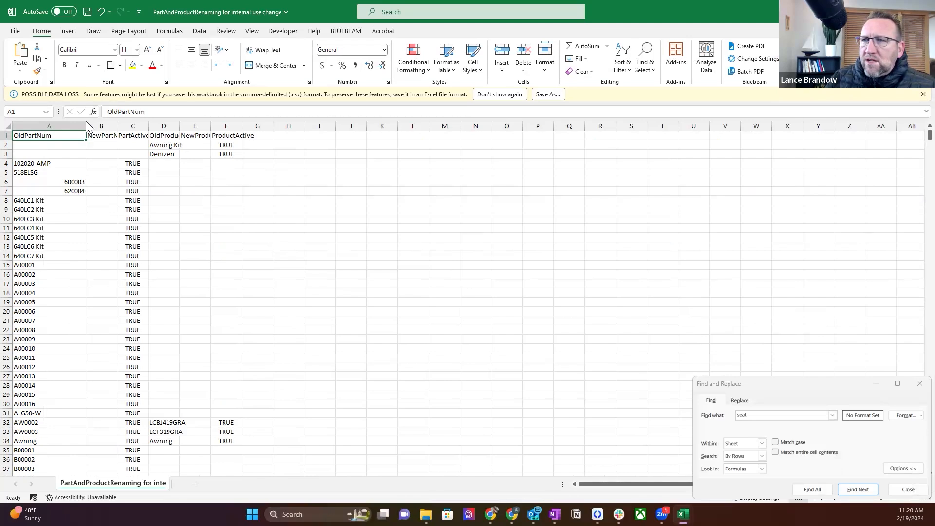
left_click_drag(179, 125, 200, 126)
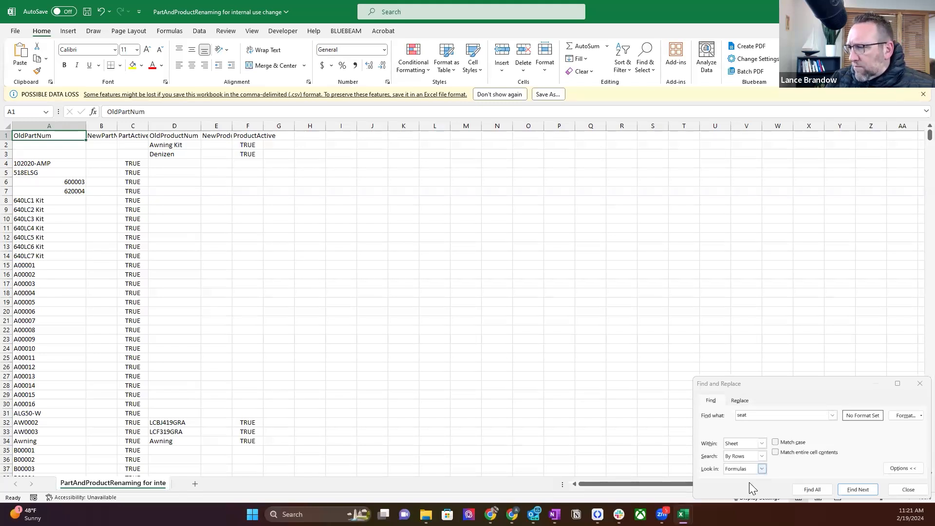
- Switch to the "PPVendorPricing to shance Internal Use" workbook, look through its rows and close the Find and Replace dialog
mouse_move(682, 515)
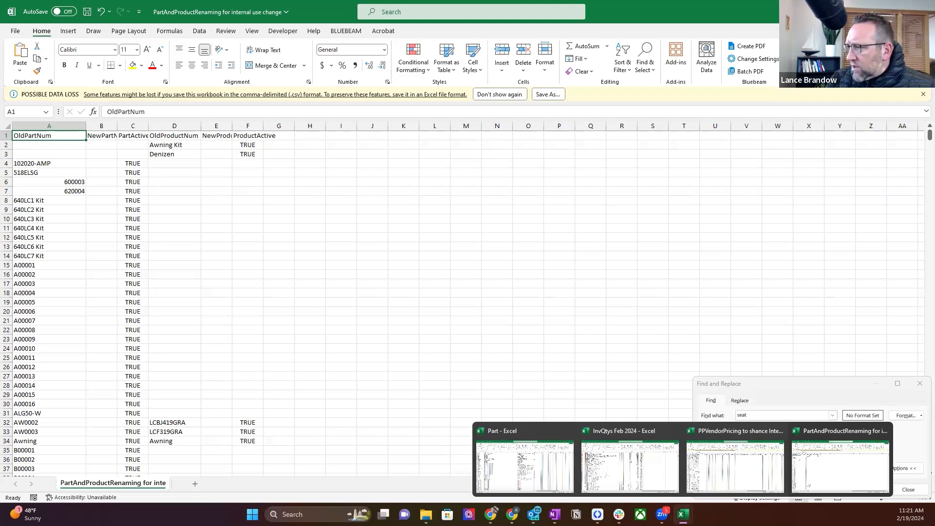
left_click(757, 460)
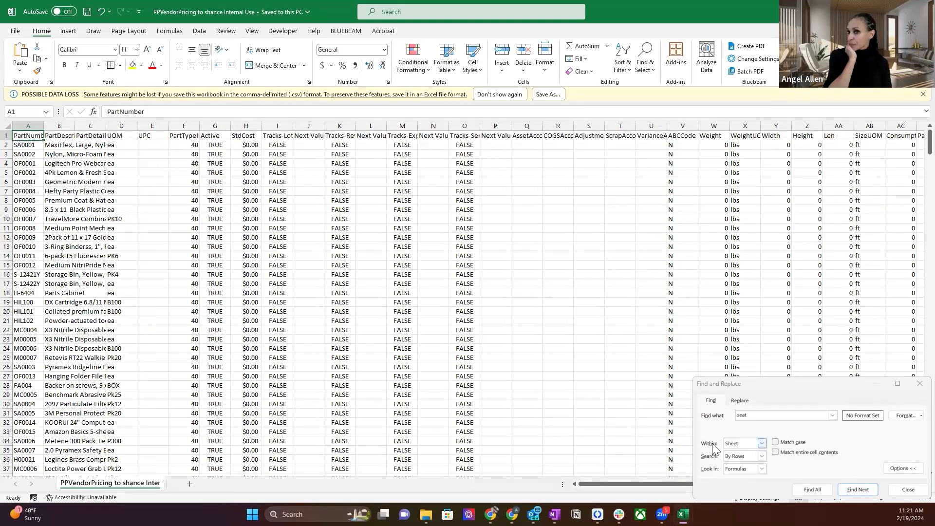
scroll(169, 296, "down", 20)
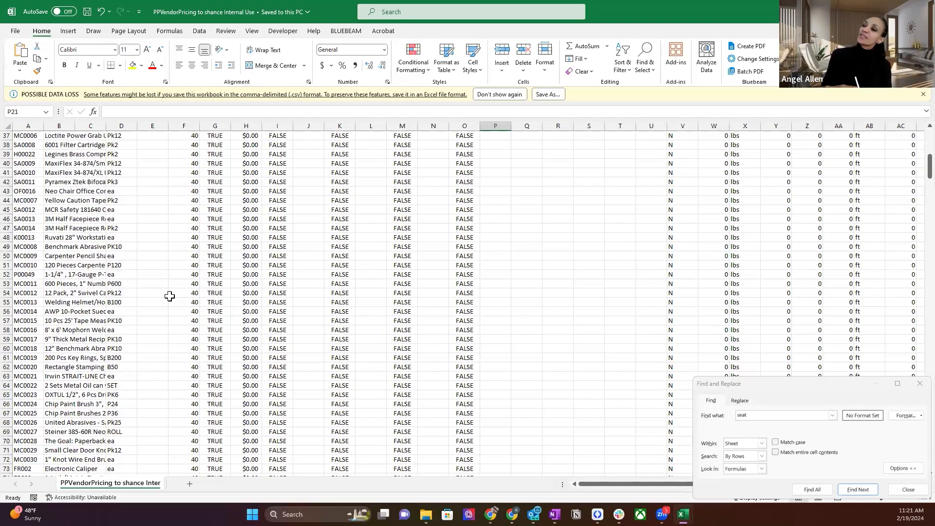
scroll(169, 296, "up", 20)
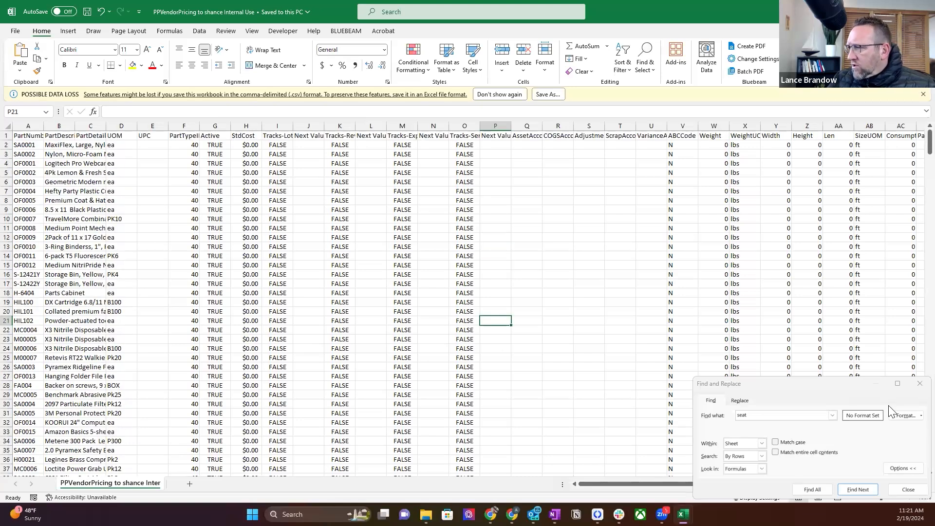
left_click(916, 384)
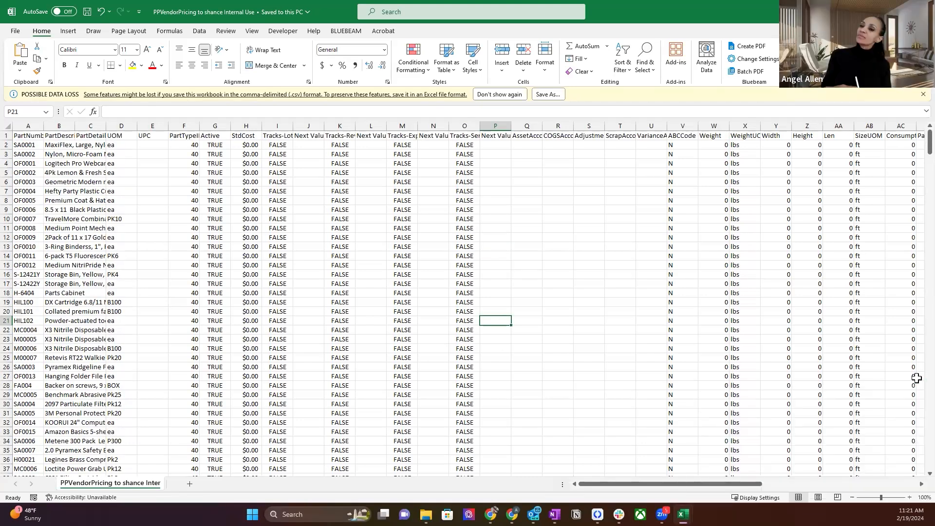
- Widen the PartTypeID column, check its values and add filters to the header row
left_click_drag(227, 135, 231, 135)
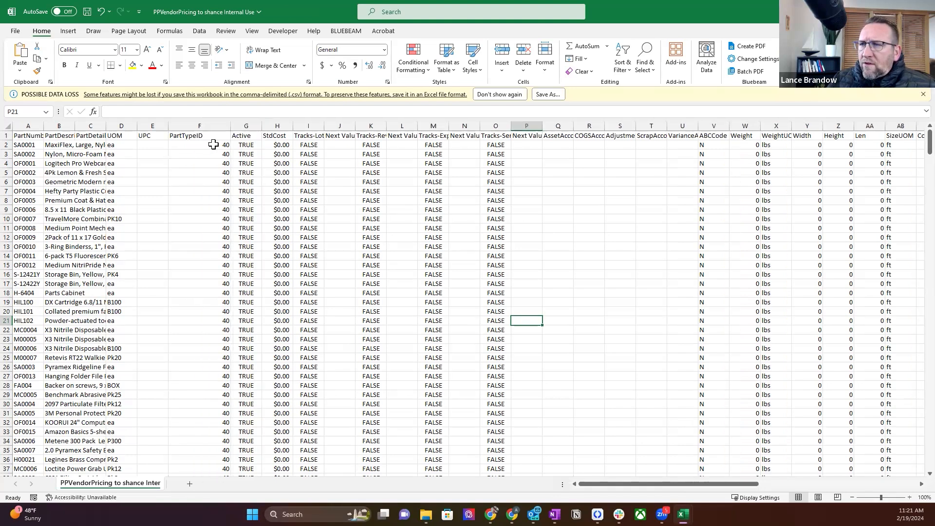
left_click(196, 143)
left_click(204, 175)
double_click(209, 233)
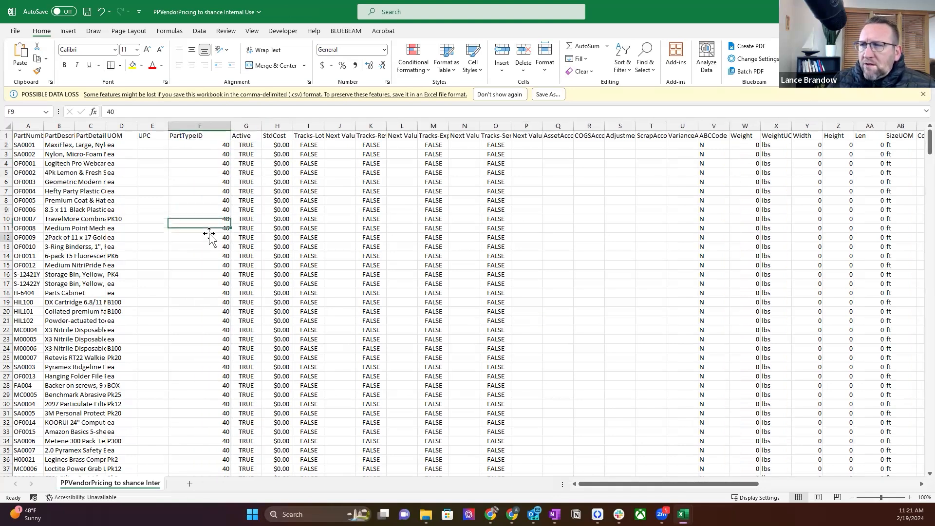
left_click(195, 145)
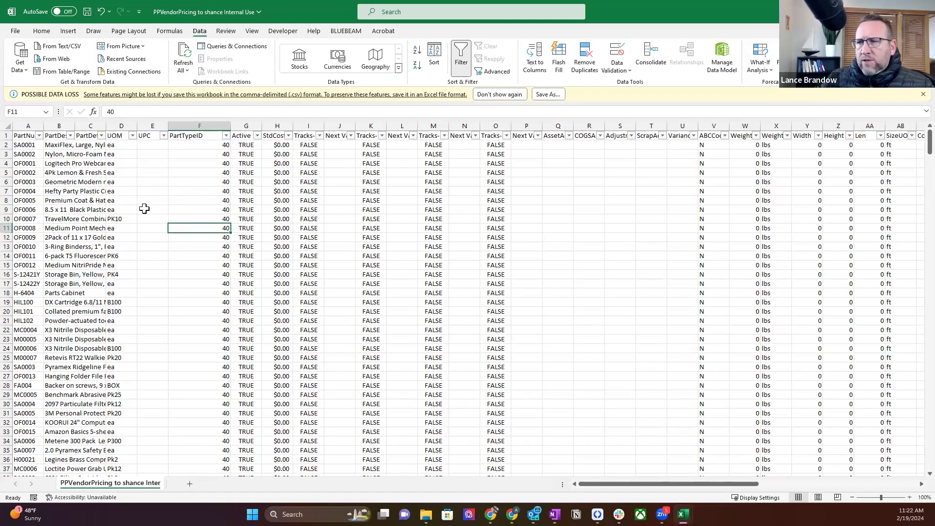
left_click(198, 145)
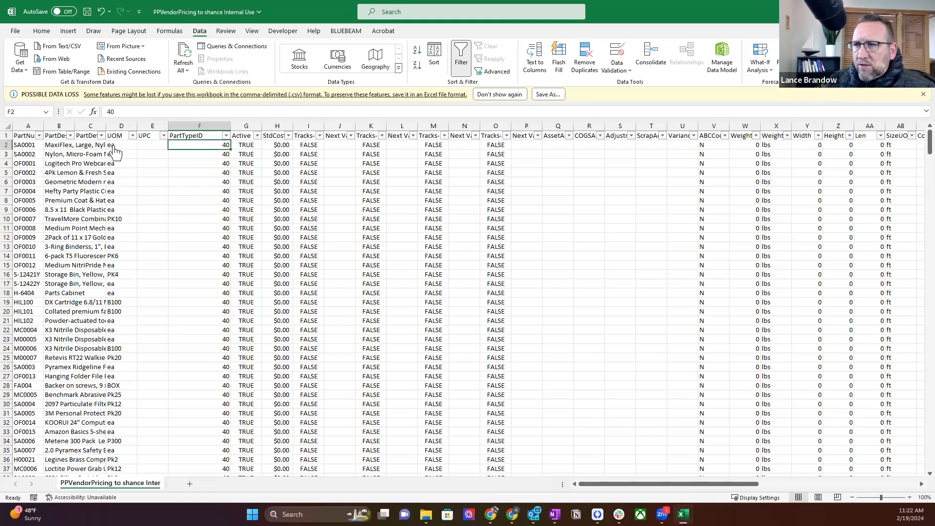
- Widen the PartDescription column and freeze the panes at cell C2, keeping the header row and first two columns in view
left_click_drag(76, 125, 168, 125)
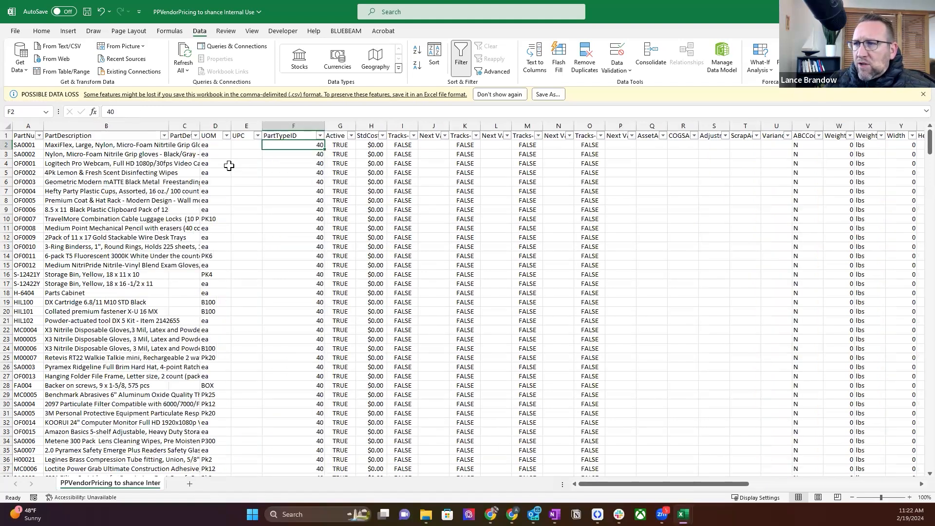
left_click(183, 145)
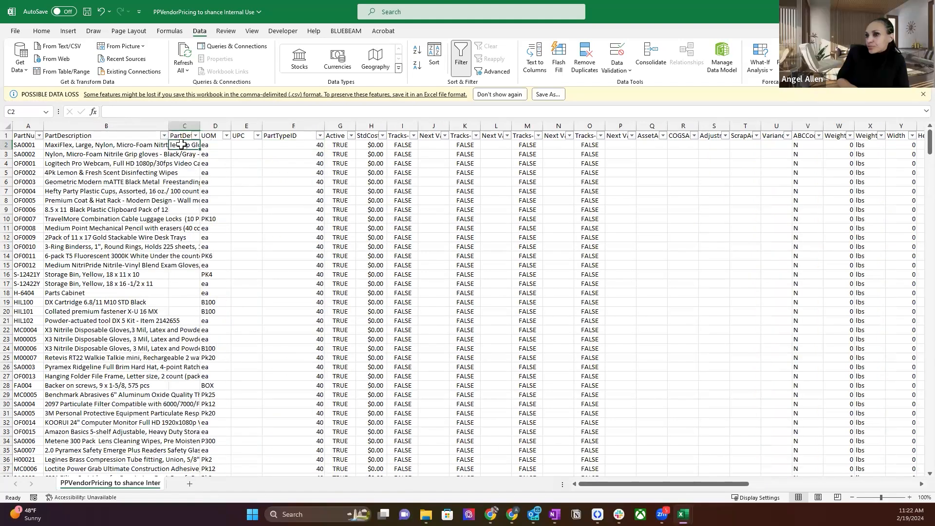
left_click(252, 31)
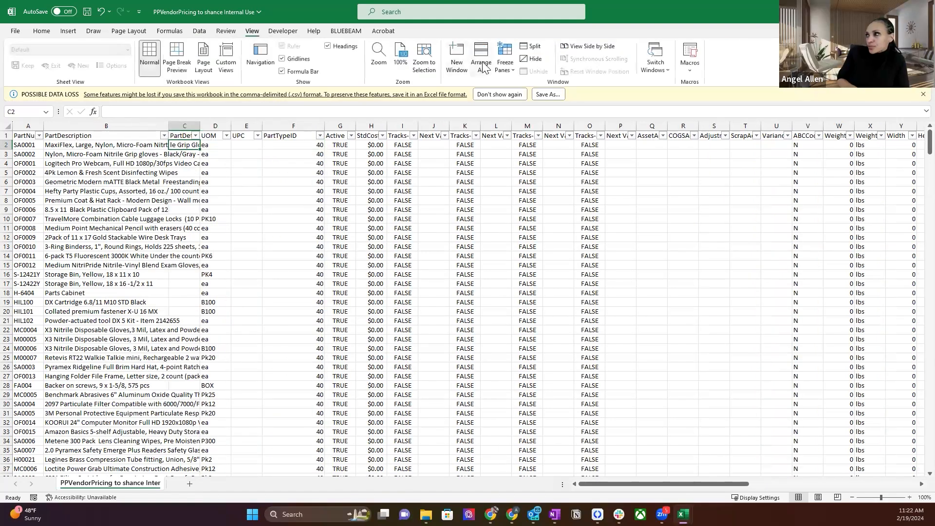
left_click(506, 58)
left_click(555, 88)
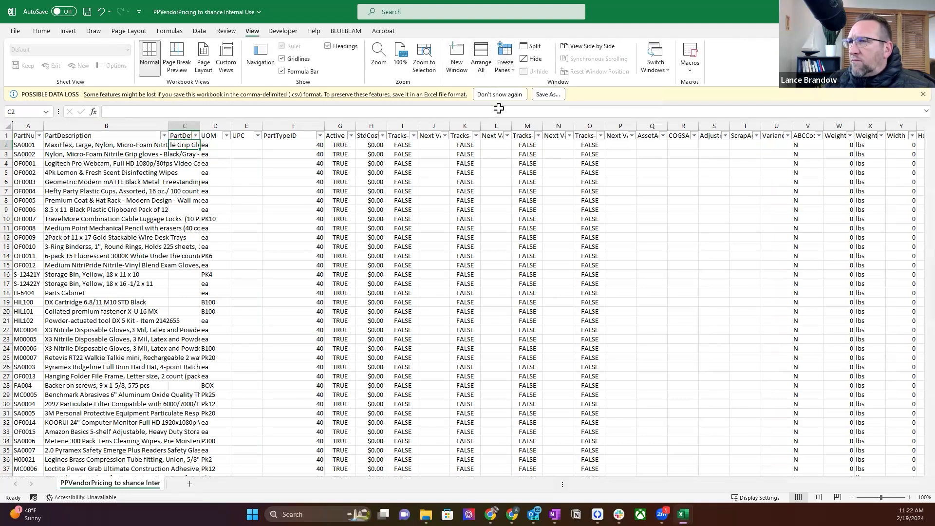
- Examine the PartTypeID values of the first several parts in the list
left_click(252, 181)
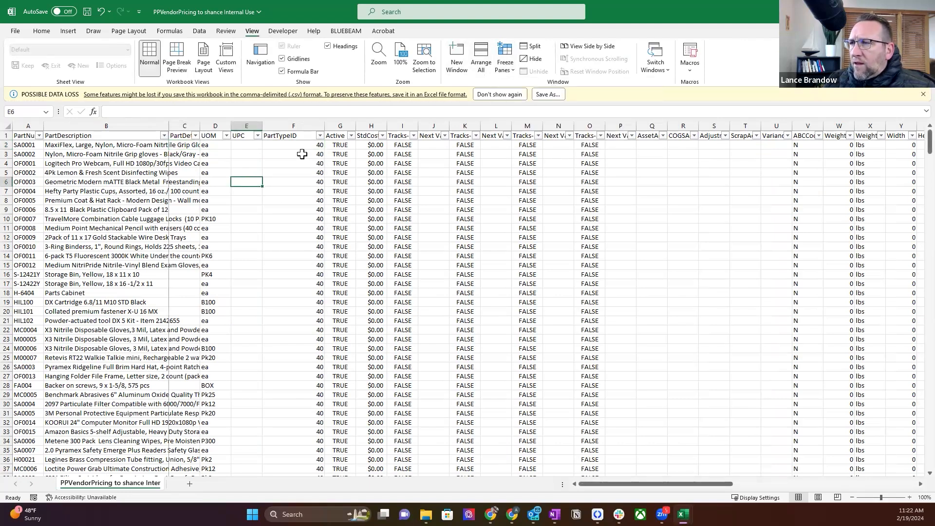
left_click(303, 145)
left_click(301, 154)
left_click(302, 171)
left_click(302, 190)
left_click(303, 210)
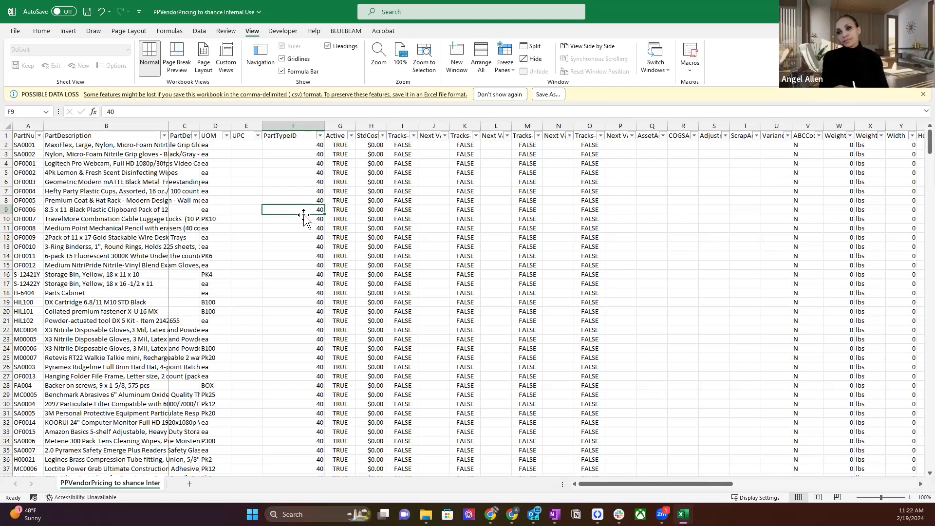
- Widen the VendorPartNumber column and review the vendor data next to it
left_click_drag(605, 485, 886, 481)
left_click_drag(862, 126, 905, 126)
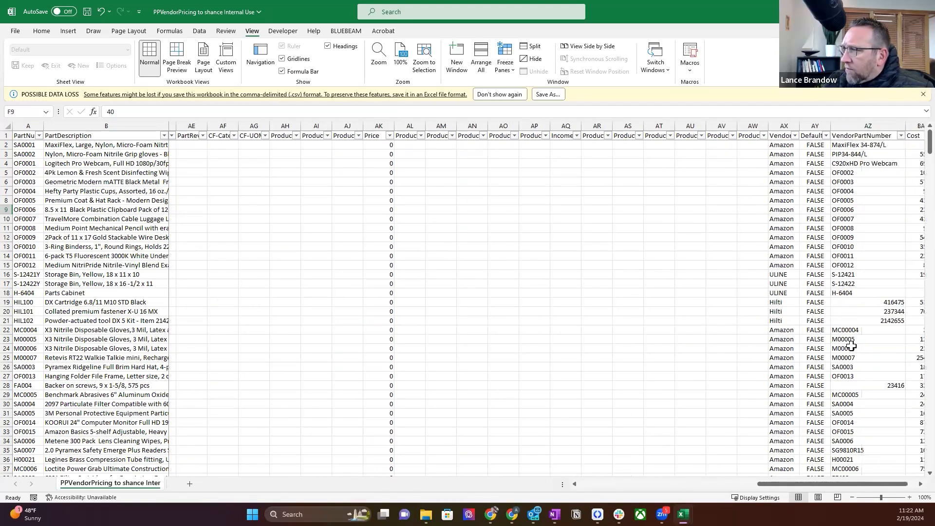
left_click_drag(818, 483, 582, 489)
- Set the PartTypeID to 10 for parts SA0001, OF0003 and HIL100 as a trial change
left_click(293, 145)
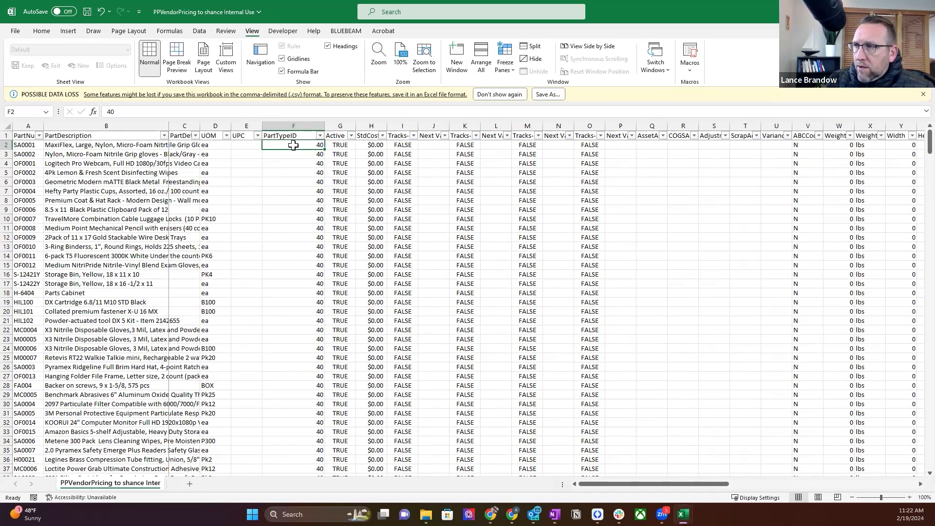
type("10")
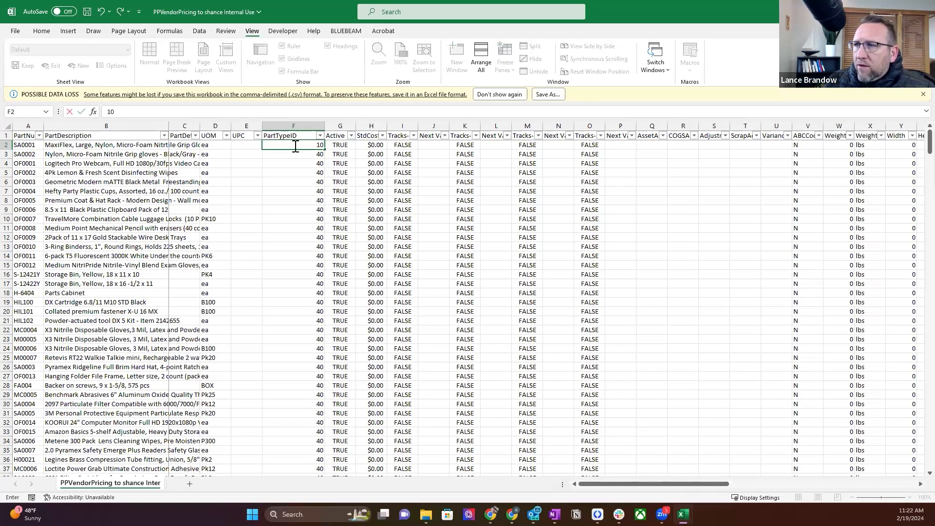
left_click(297, 181)
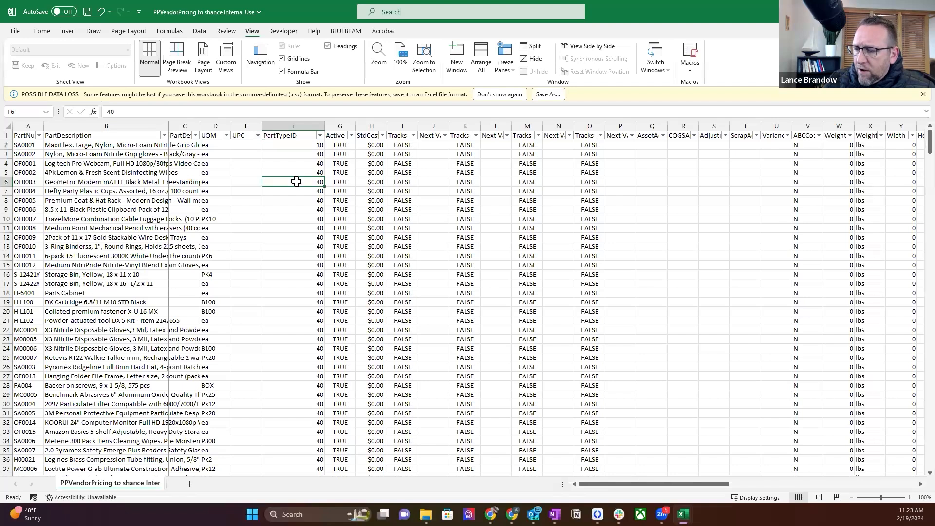
type("10")
left_click(309, 303)
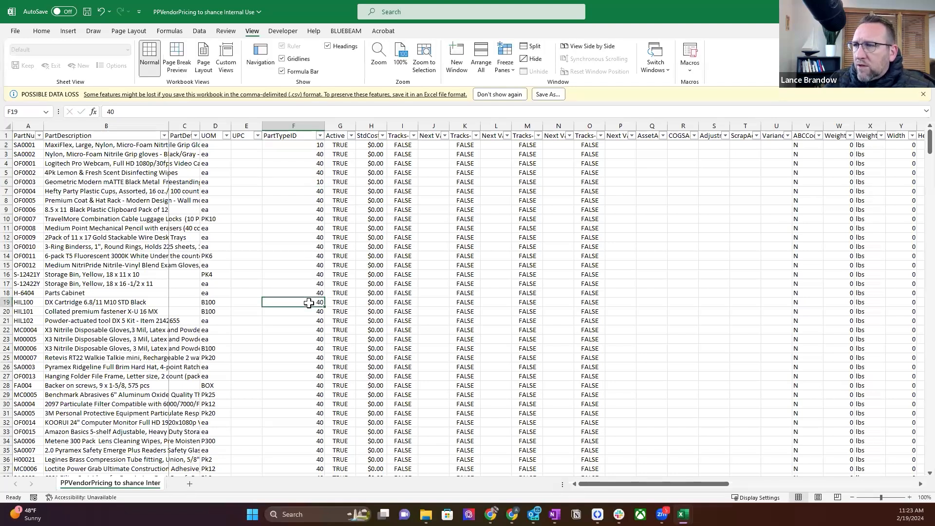
type("10")
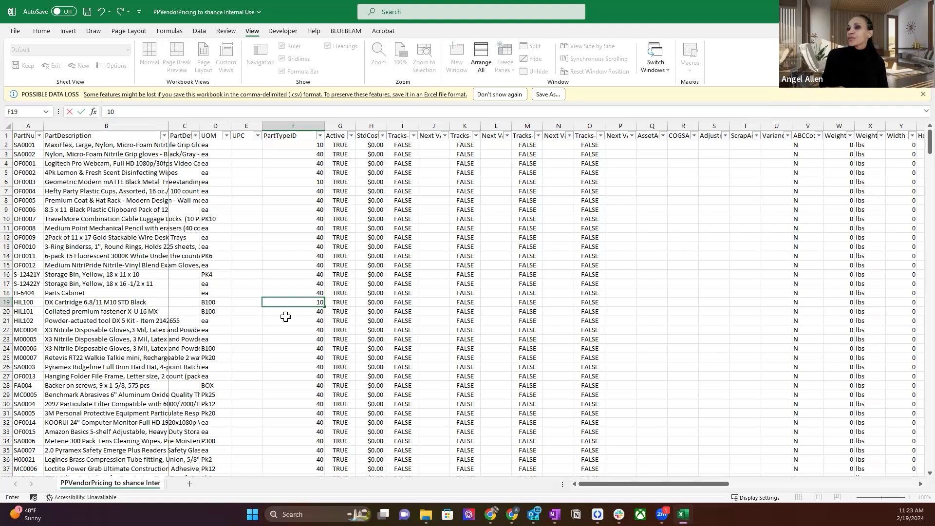
- Restore the PartTypeID to 40 for parts HIL100, OF0003 and SA0001
left_click(101, 12)
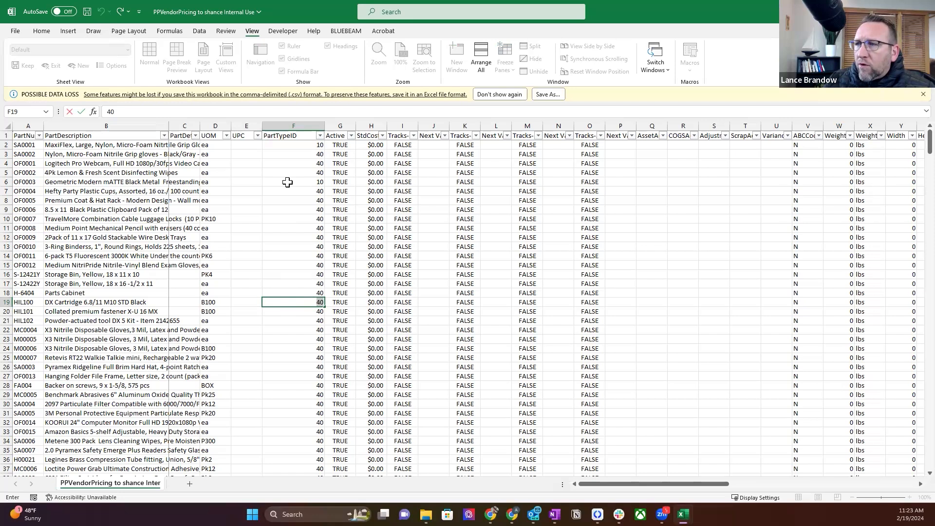
left_click(269, 227)
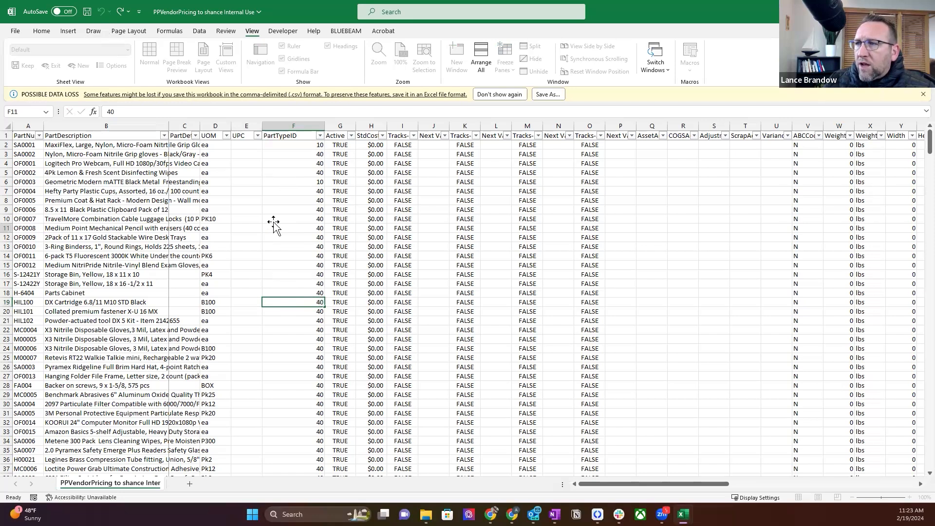
left_click(302, 181)
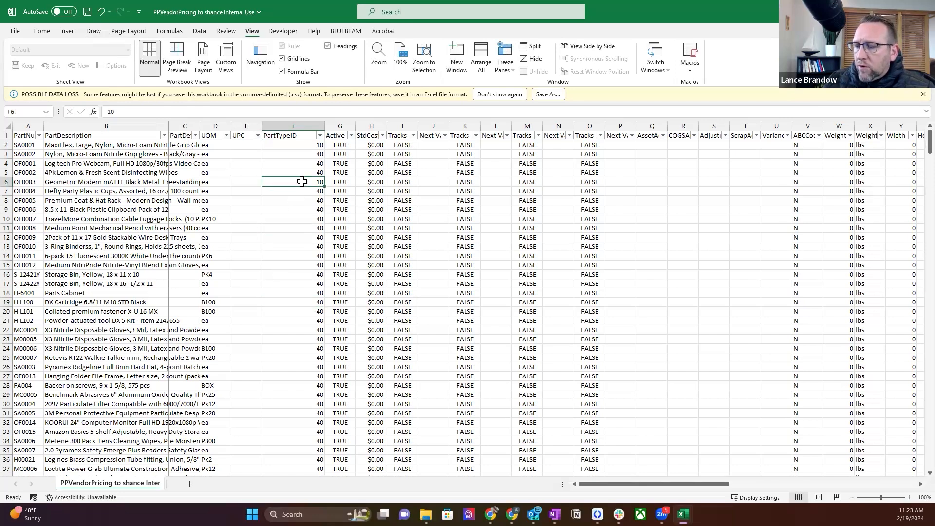
left_click(297, 144)
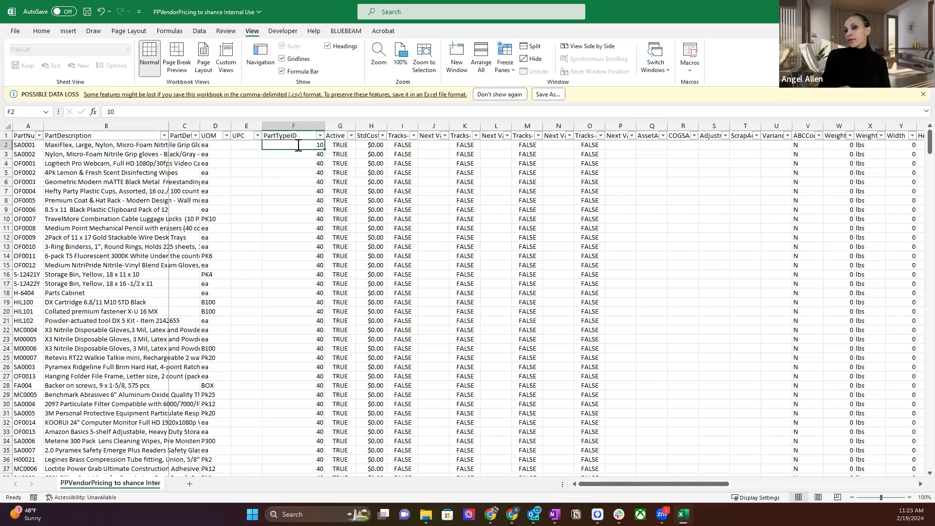
type("40")
left_click(448, 249)
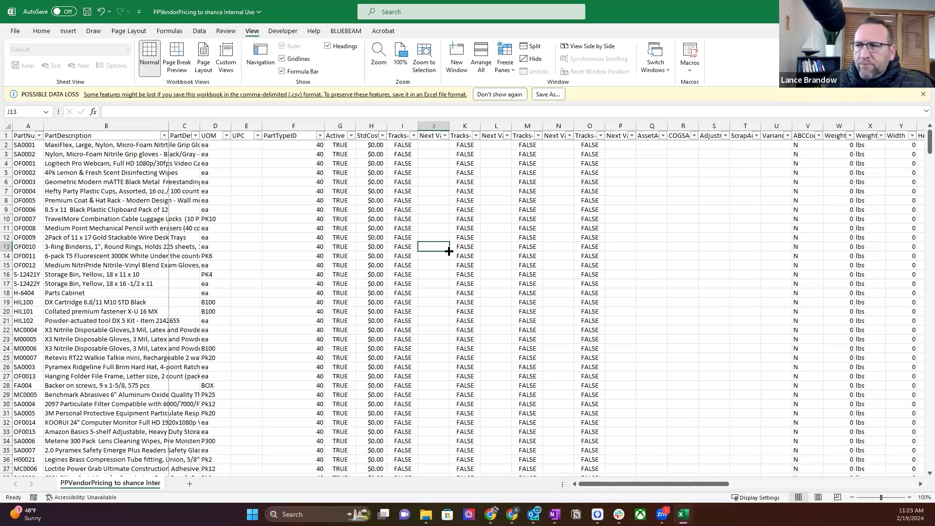
- Switch to the PartAndProductRenaming workbook and widen the OldProductNum and NewProductNum columns
mouse_move(683, 515)
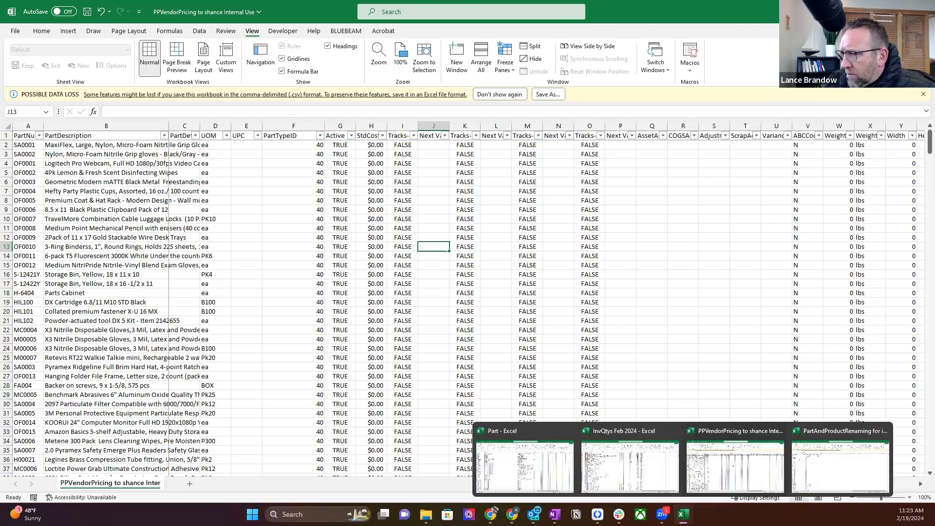
left_click(830, 461)
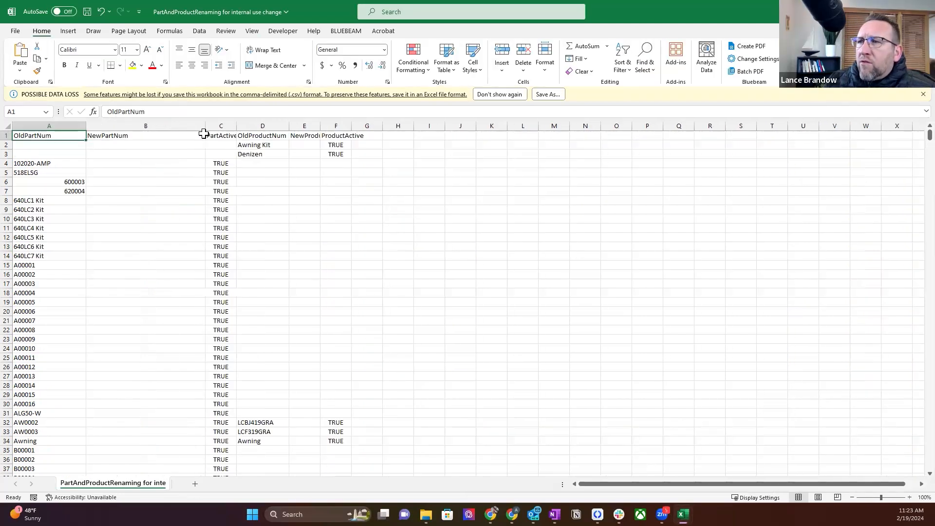
left_click_drag(288, 126, 443, 126)
key("ctrl+space")
left_click(432, 127)
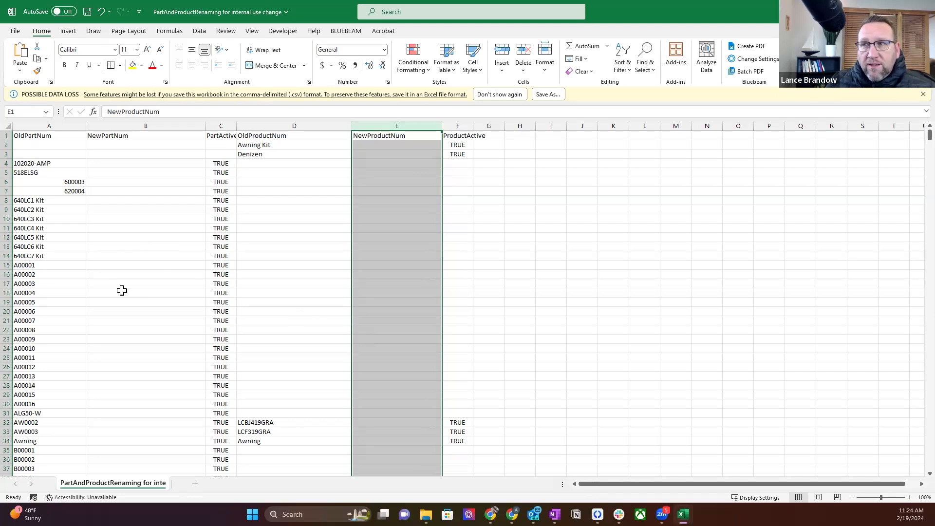
- Insert a blank column before NewPartNum and widen it
right_click(115, 128)
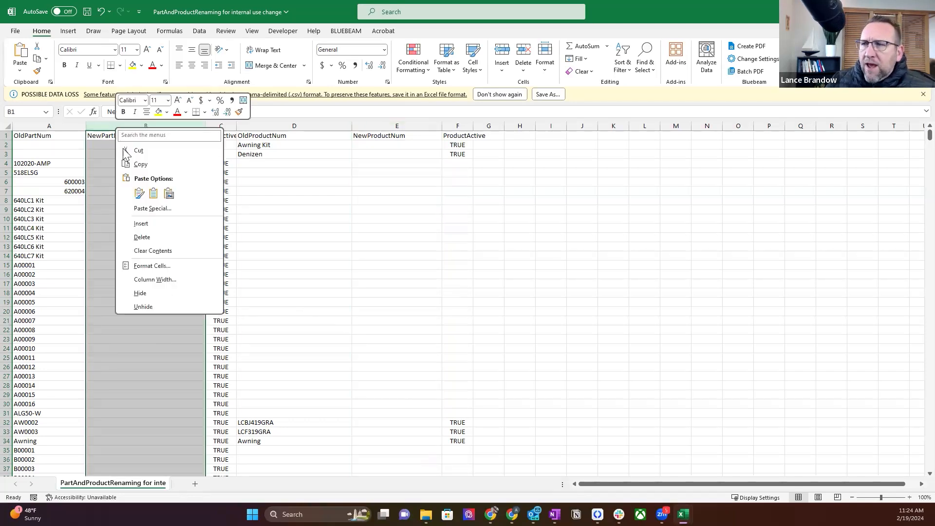
left_click(149, 224)
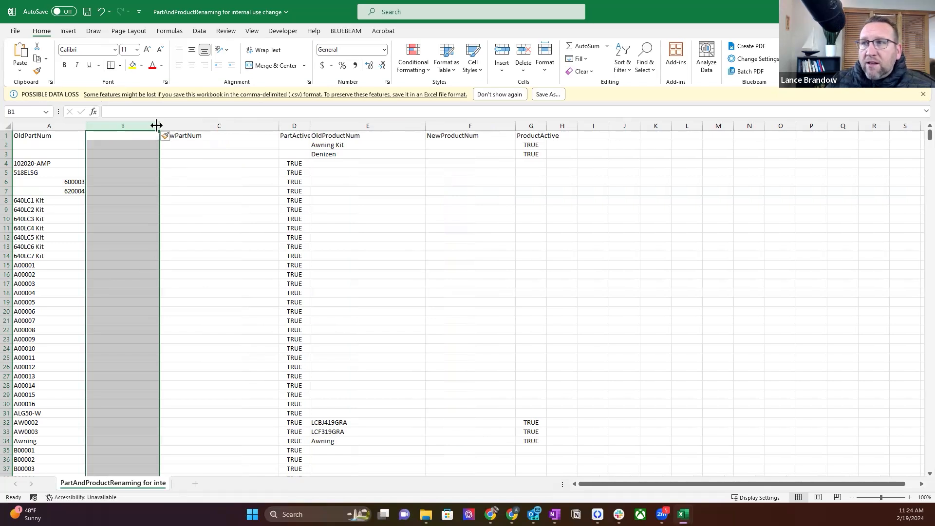
left_click_drag(157, 122, 205, 129)
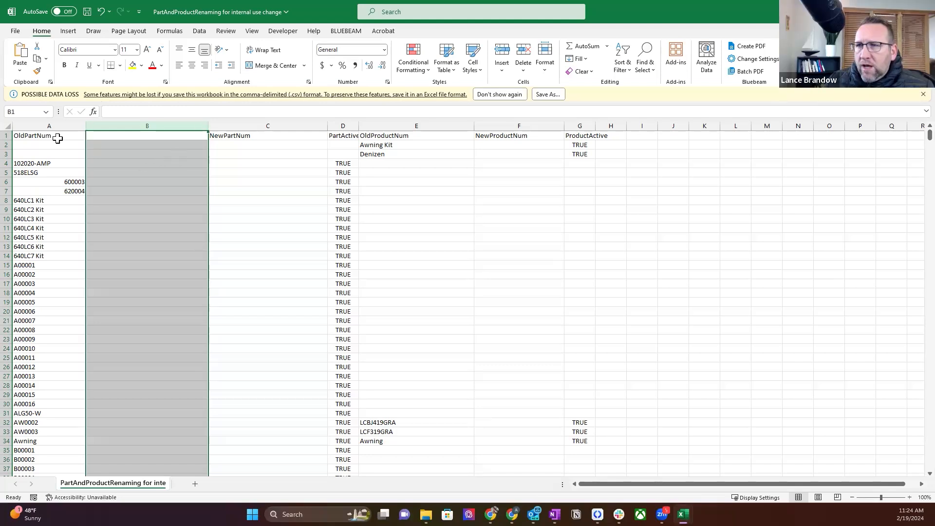
- Add filters to the header row of the whole part renaming sheet
left_click(5, 126)
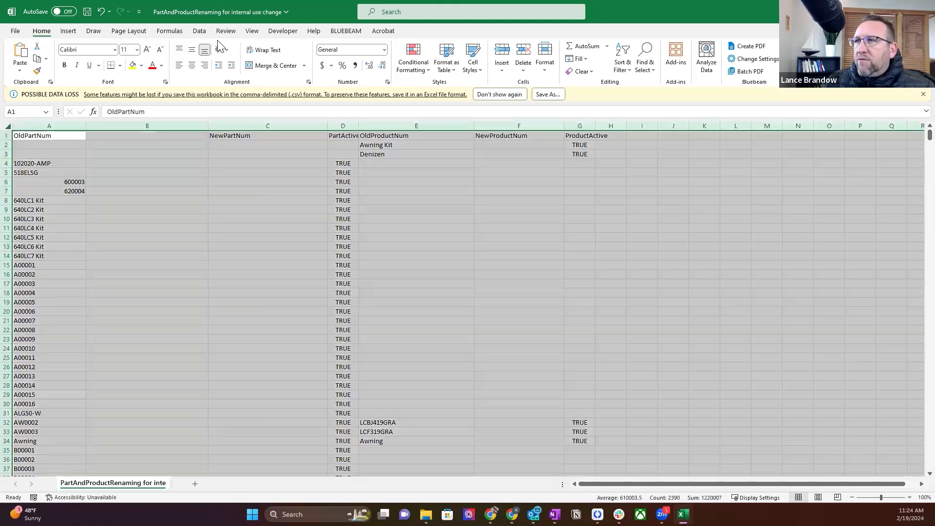
left_click(199, 30)
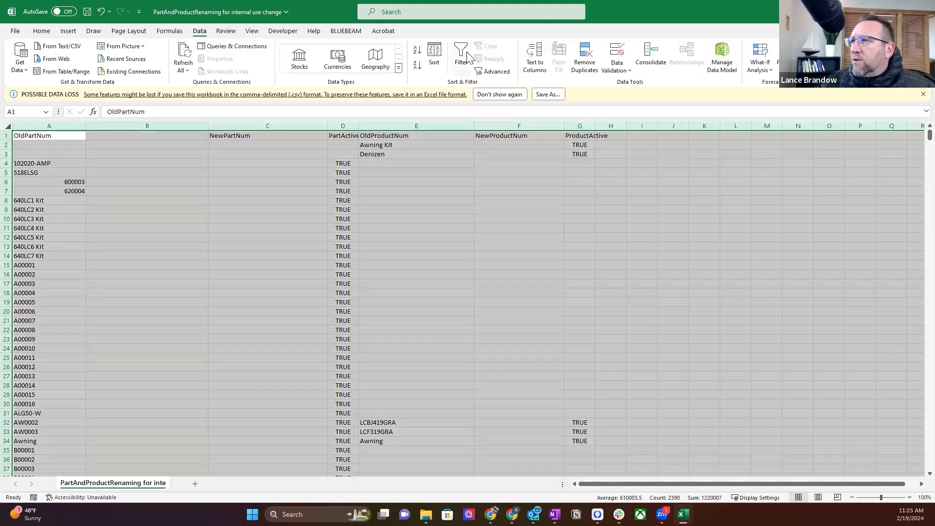
left_click(463, 50)
left_click(247, 209)
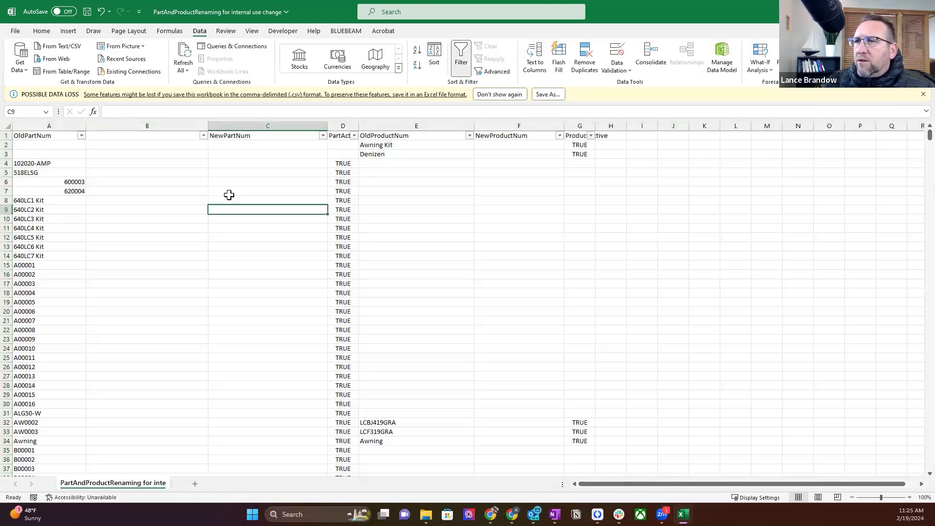
- Freeze the header row and the OldPartNum column by splitting the panes at cell B2
left_click(125, 145)
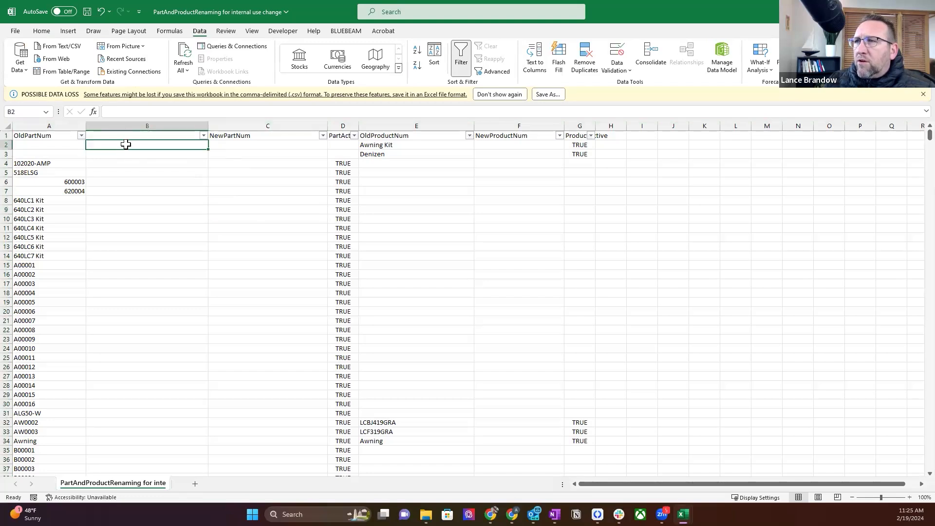
left_click(253, 32)
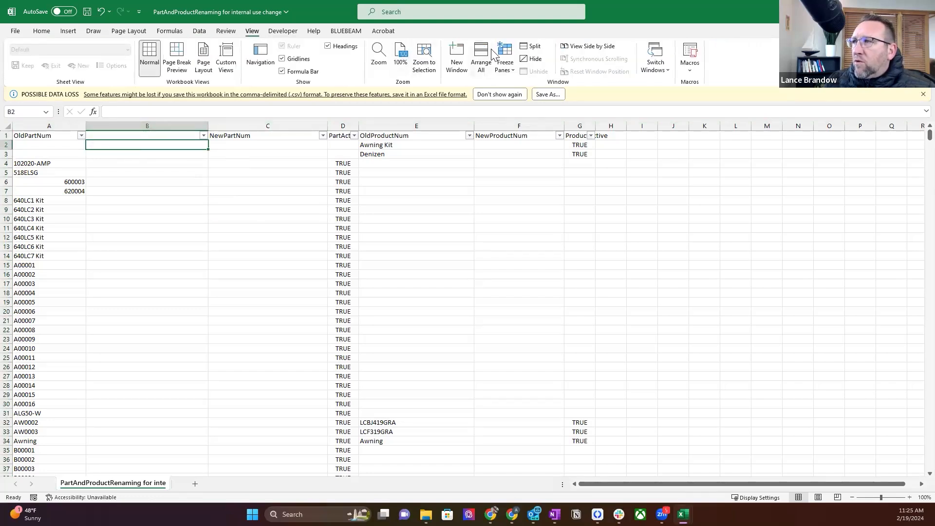
left_click(508, 57)
left_click(523, 89)
left_click(132, 239)
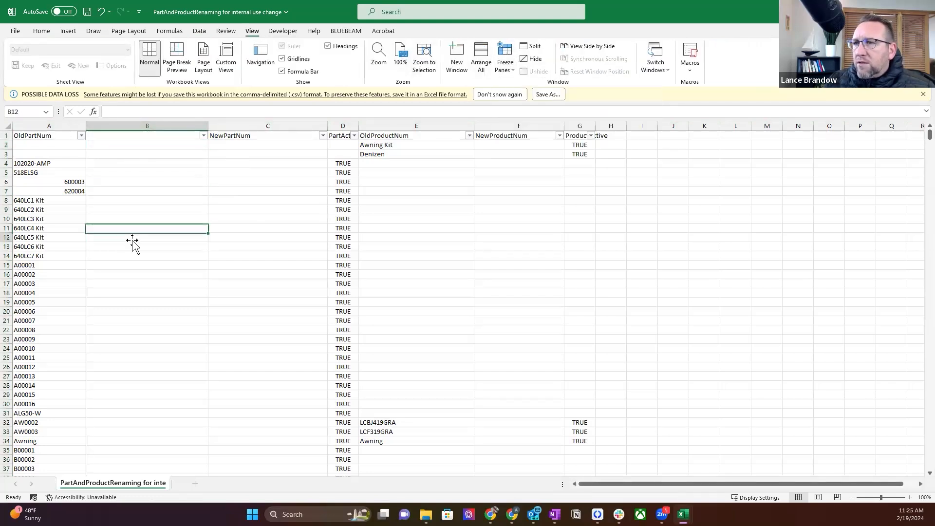
- Sort the part list by OldPartNum in ascending order
scroll(154, 217, "down", 2)
scroll(154, 217, "down", 3)
scroll(154, 217, "up", 5)
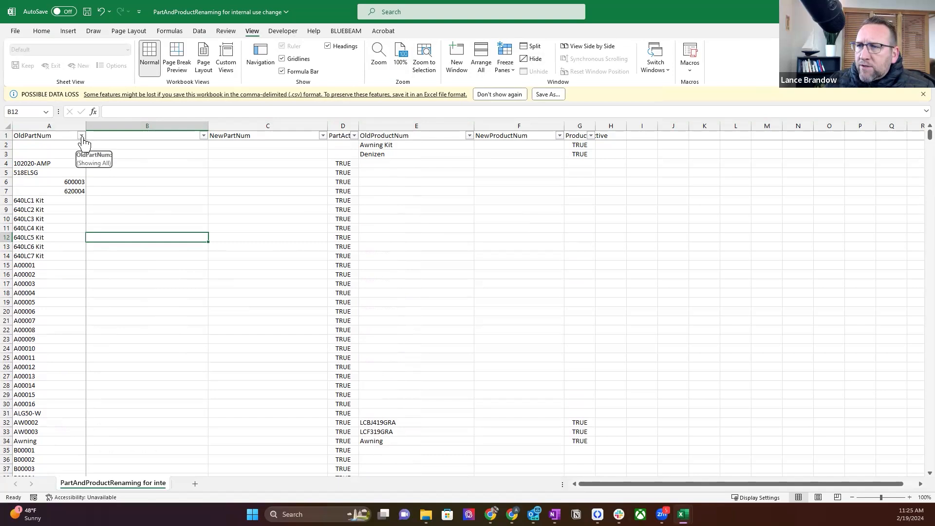
left_click(81, 136)
left_click(45, 146)
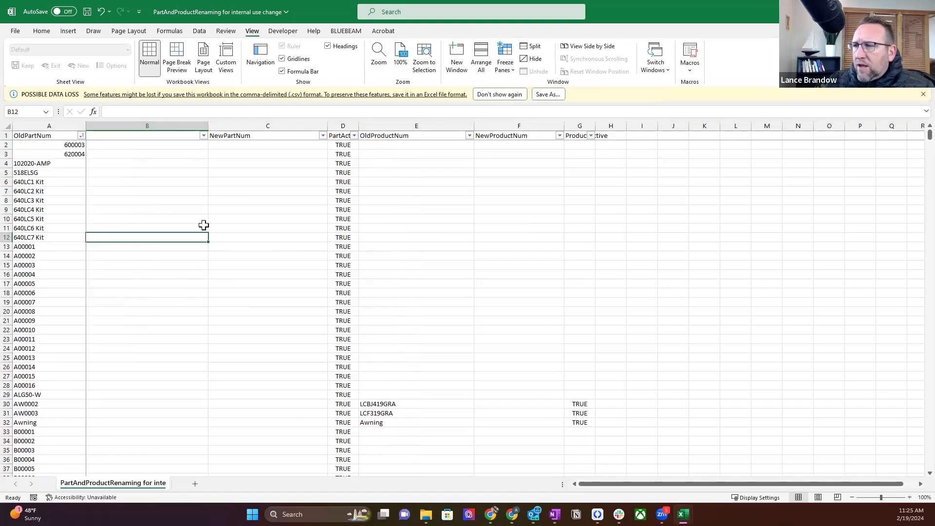
- Delete rows 1161 to 1163 at the end of the list, including the Awning Kit and Denizen products without part numbers
scroll(203, 273, "down", 20)
scroll(203, 274, "down", 20)
scroll(201, 277, "down", 20)
scroll(197, 282, "down", 2)
scroll(192, 291, "up", 6)
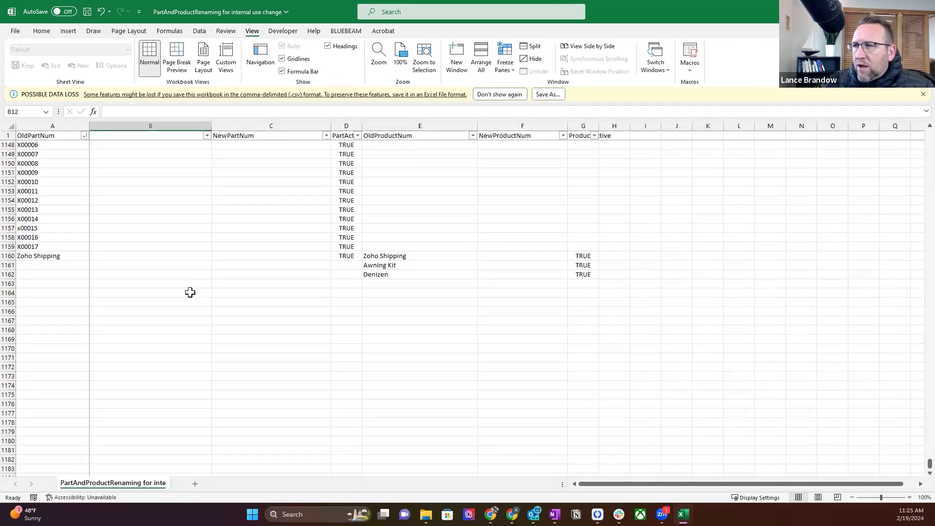
left_click(403, 266)
left_click(401, 274)
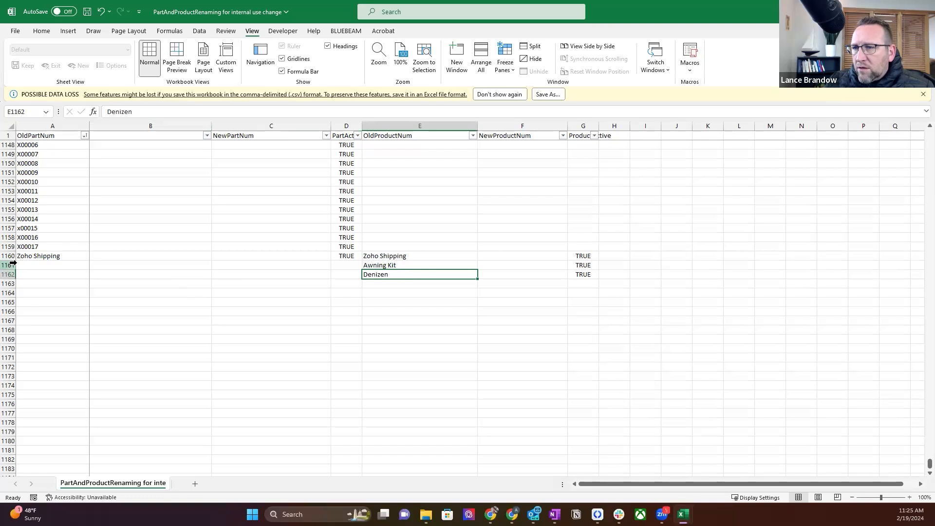
left_click_drag(12, 263, 10, 283)
right_click(273, 264)
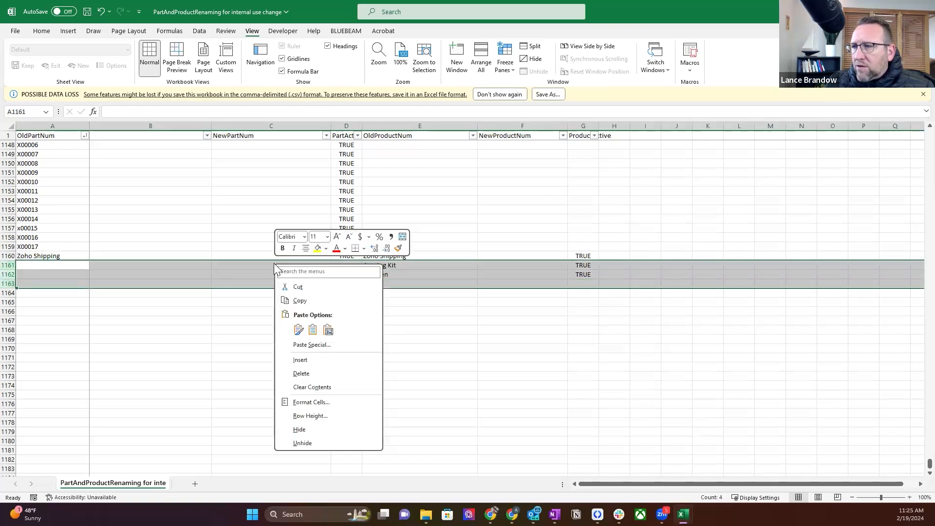
left_click(301, 373)
- Try a VLOOKUP in B2 on columns A:B of the PPVendorPricing workbook with column index 2 and FALSE, omitting the lookup value
scroll(198, 360, "up", 20)
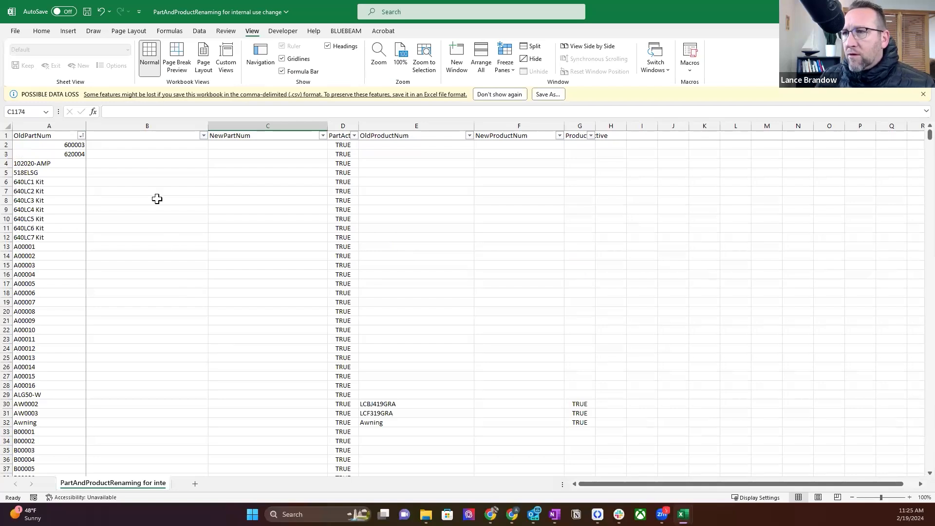
left_click(149, 146)
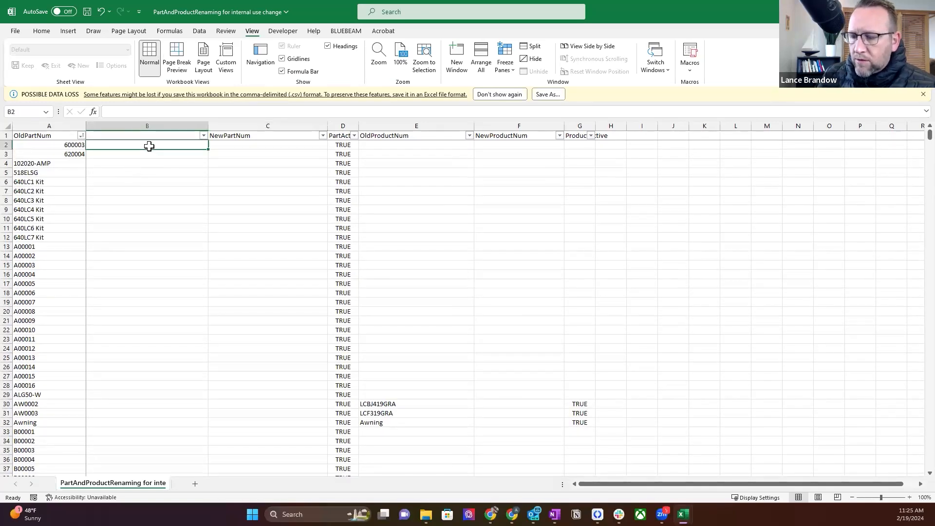
type("=vlookup")
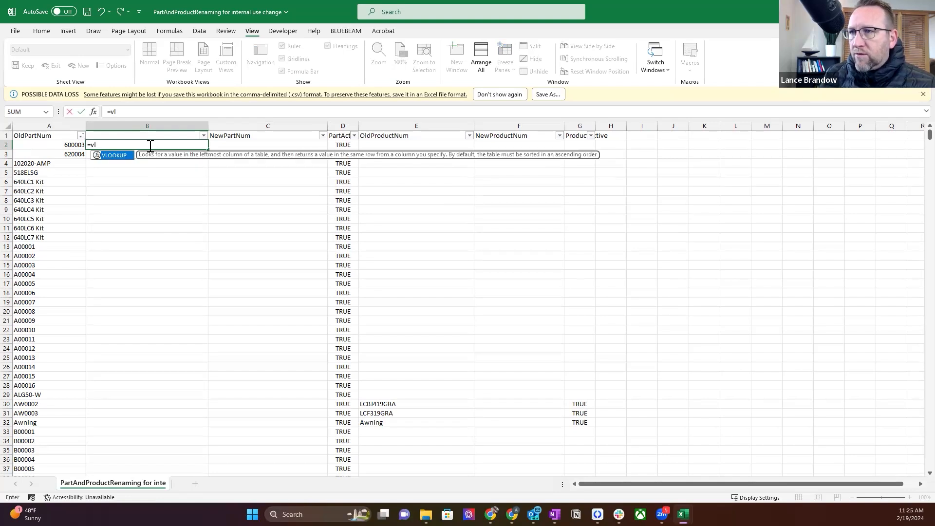
double_click(115, 156)
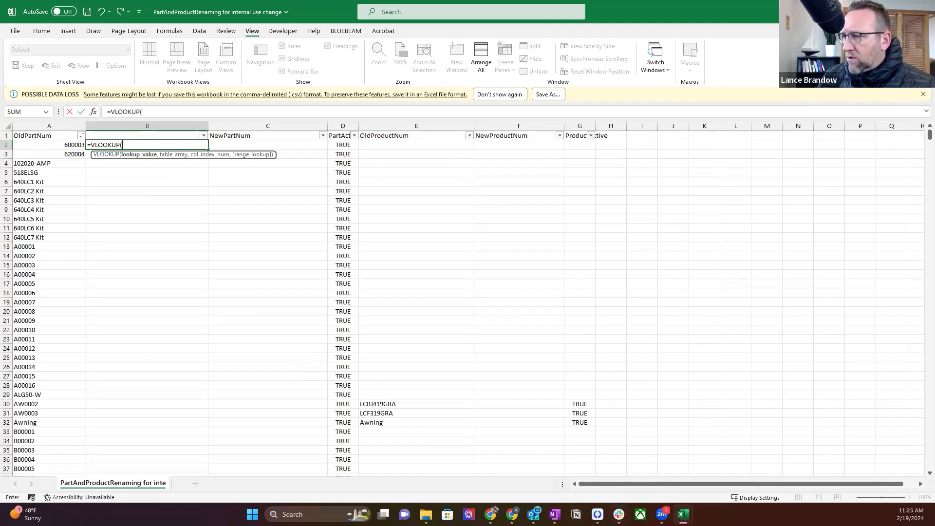
mouse_move(683, 515)
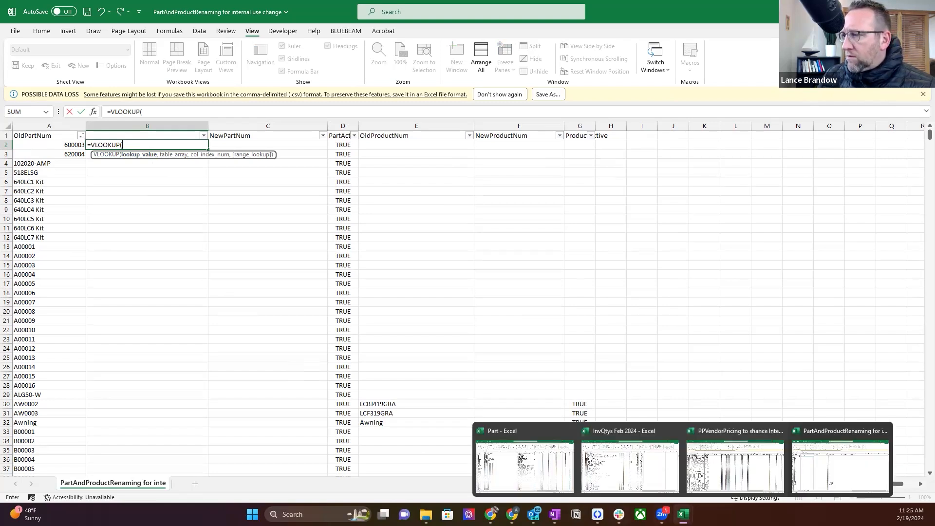
left_click(723, 466)
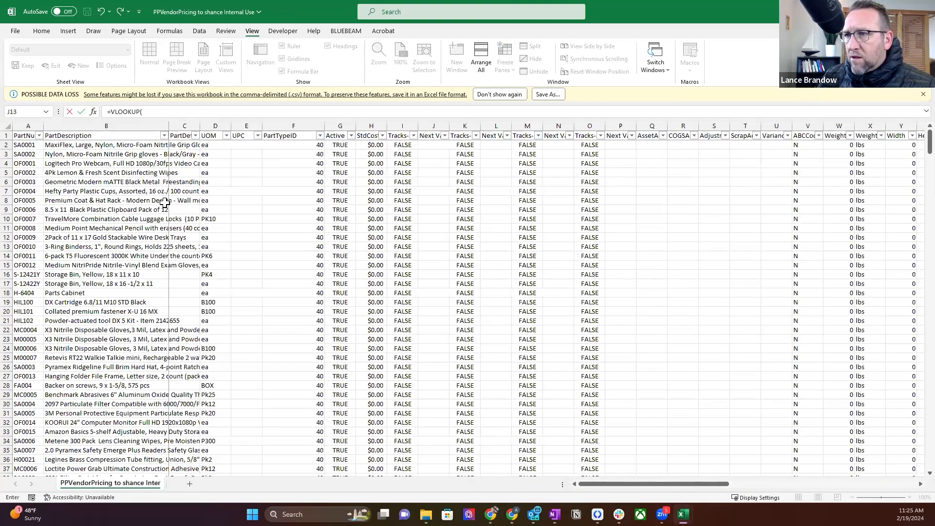
left_click_drag(28, 125, 74, 123)
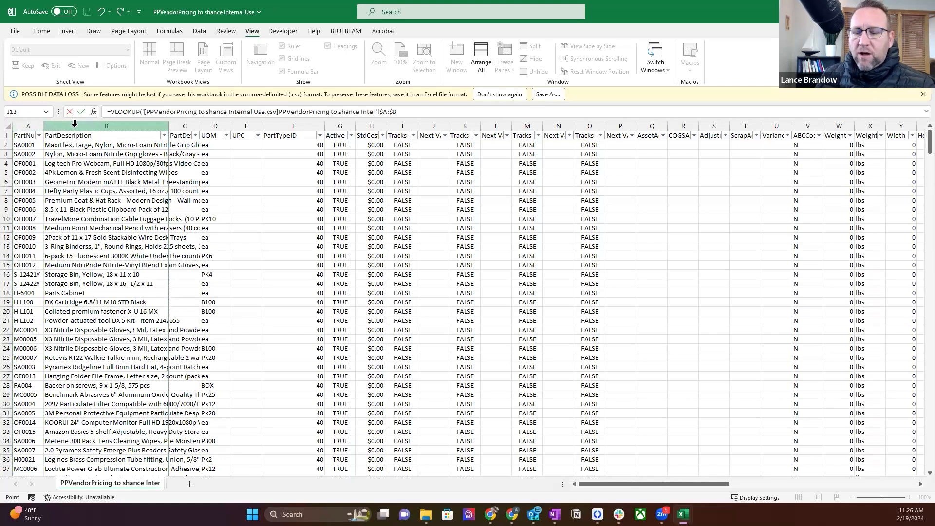
type(",2")
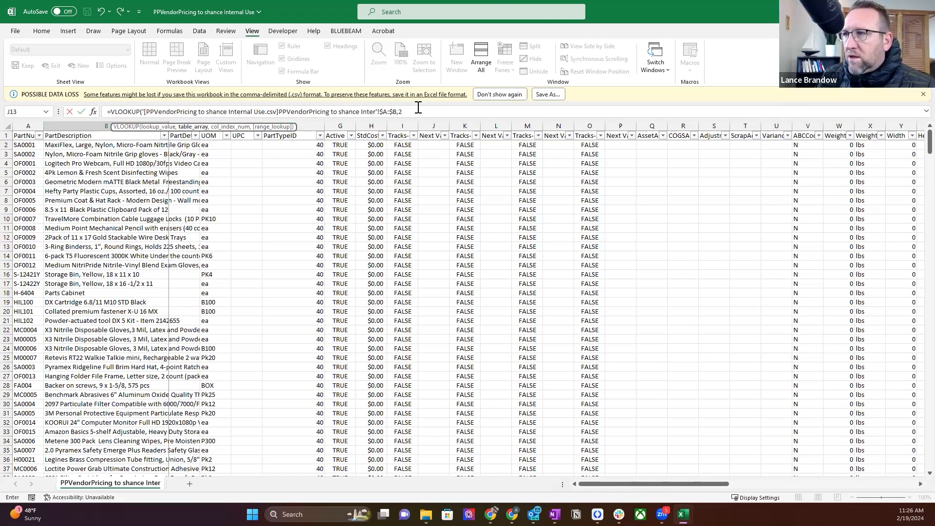
type(",")
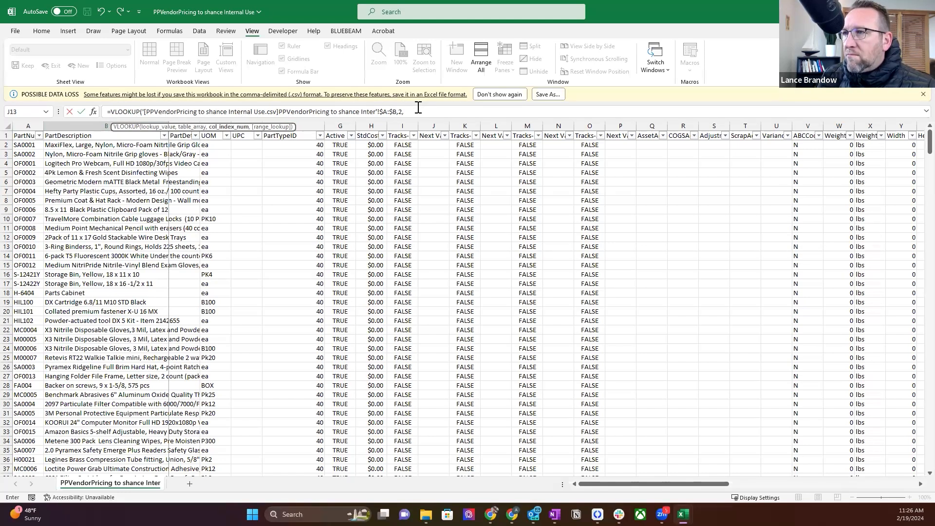
type("false")
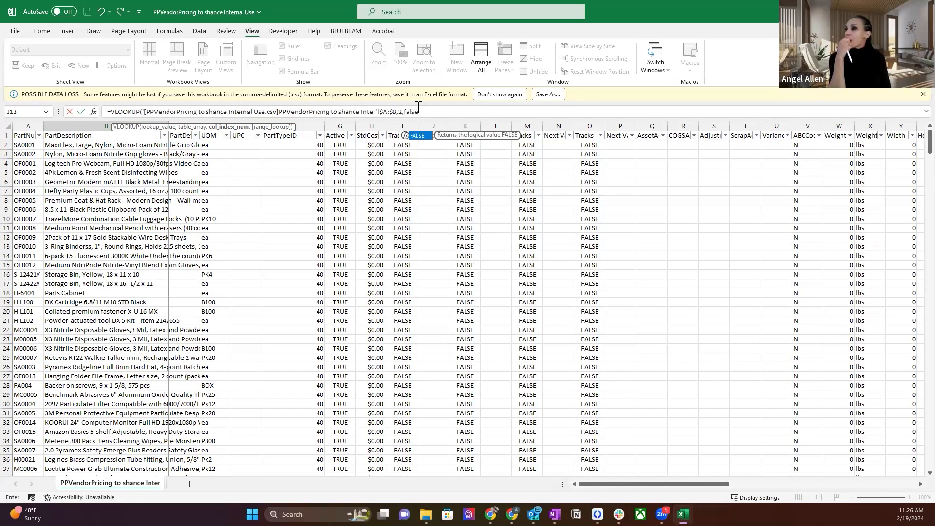
type(")")
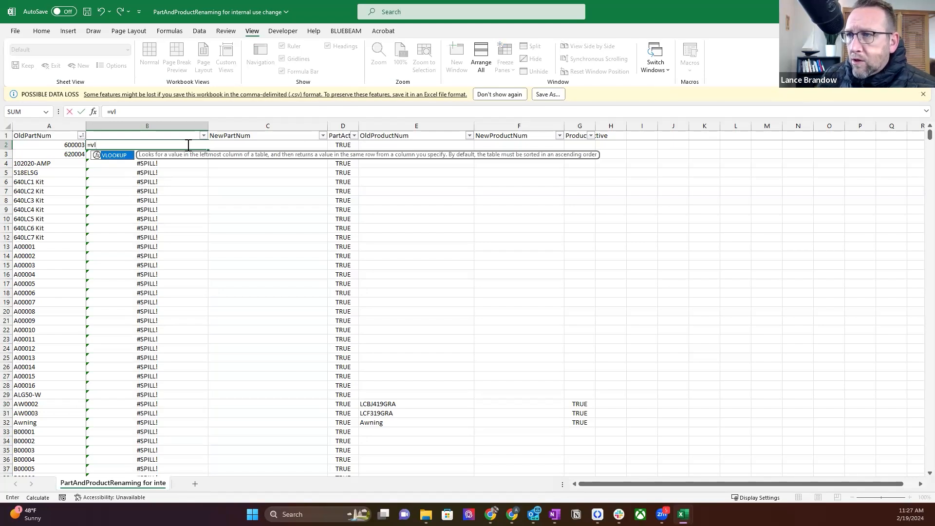
- Enter a VLOOKUP in B2 matching A2 against columns A:B of the PPVendorPricing workbook, column index 2, FALSE, and fill it down column B
double_click(119, 156)
left_click(58, 144)
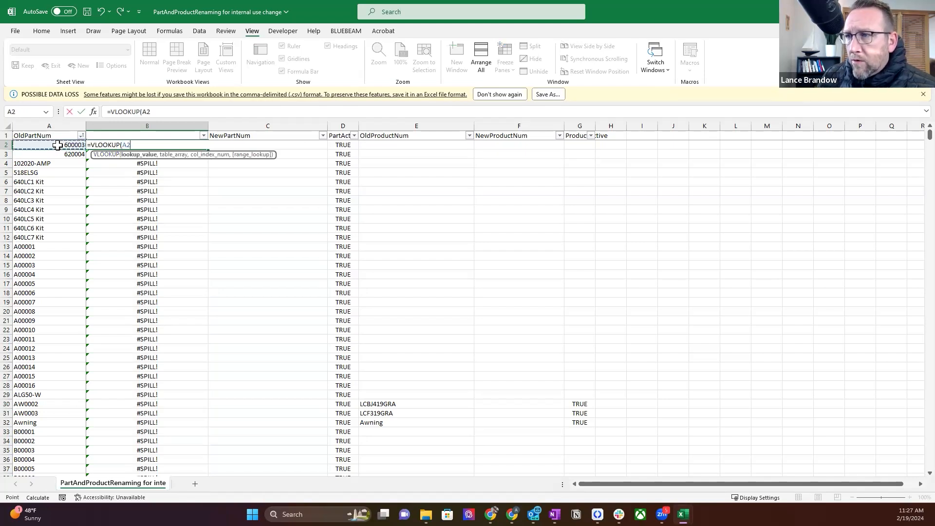
type(",")
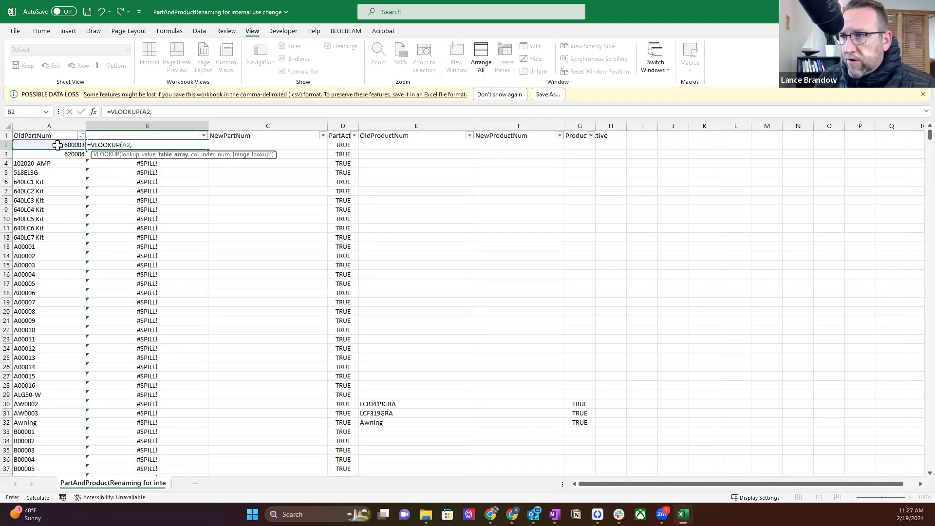
mouse_move(682, 514)
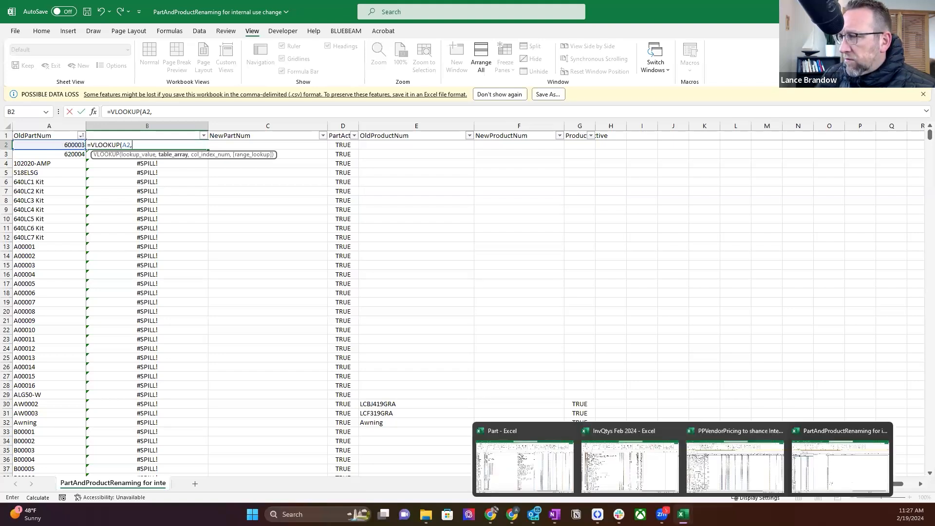
left_click(716, 474)
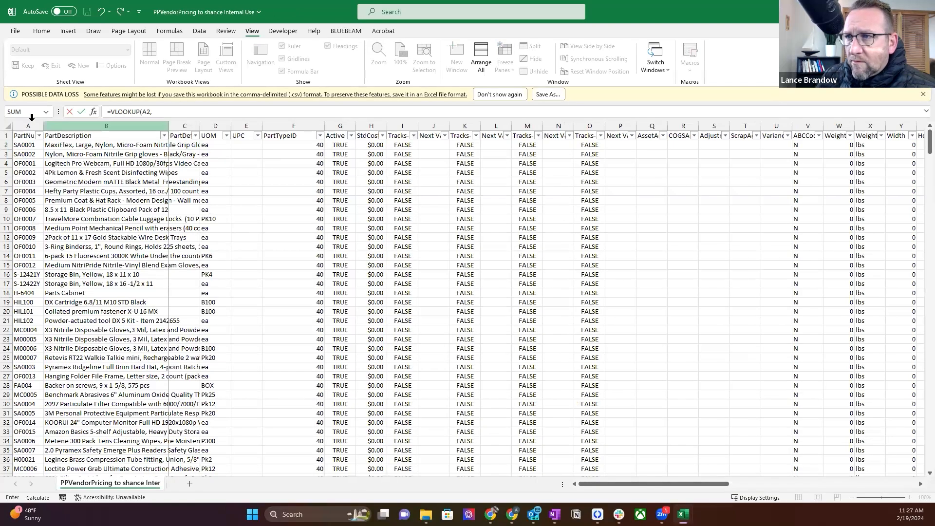
left_click_drag(34, 126, 83, 125)
type(",")
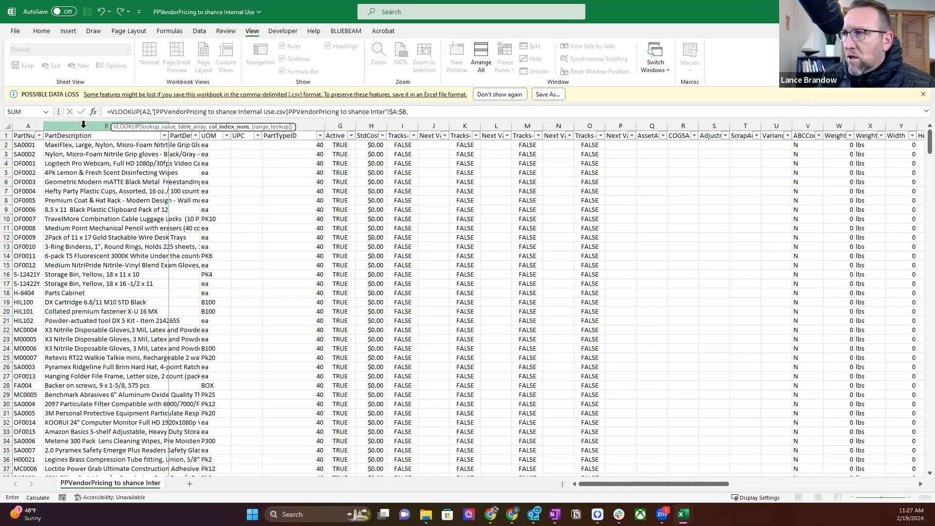
type("2,false)")
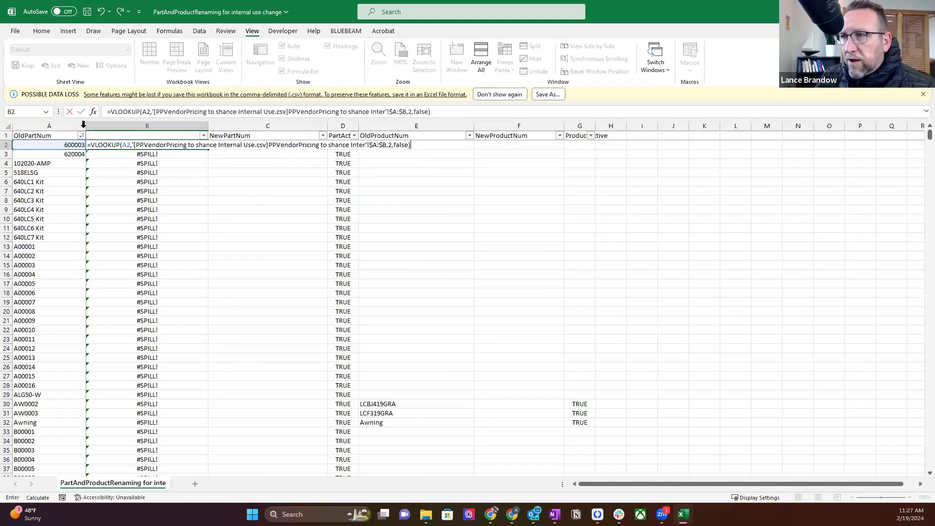
key("Return")
left_click(180, 145)
double_click(208, 149)
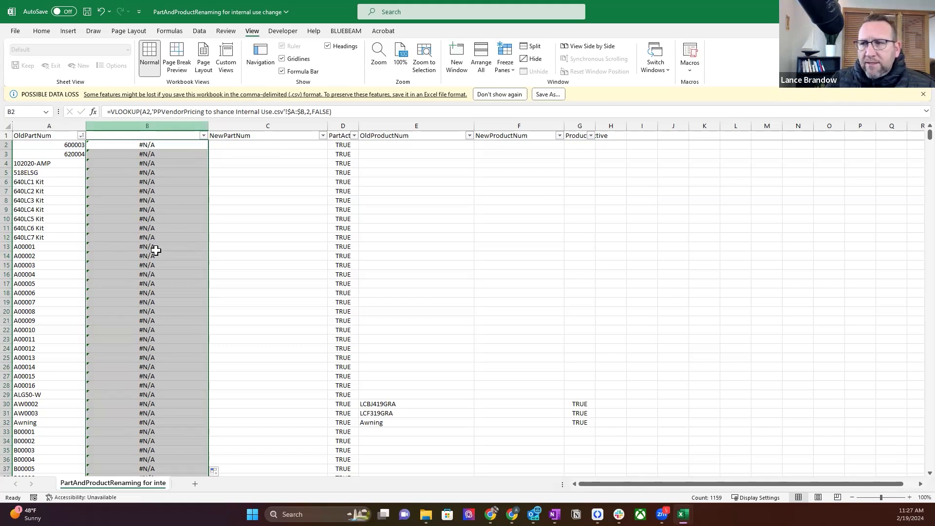
- Sort the part list in ascending order by the looked-up descriptions in column B
scroll(156, 251, "down", 6)
scroll(156, 251, "down", 4)
scroll(156, 250, "down", 10)
scroll(156, 250, "up", 20)
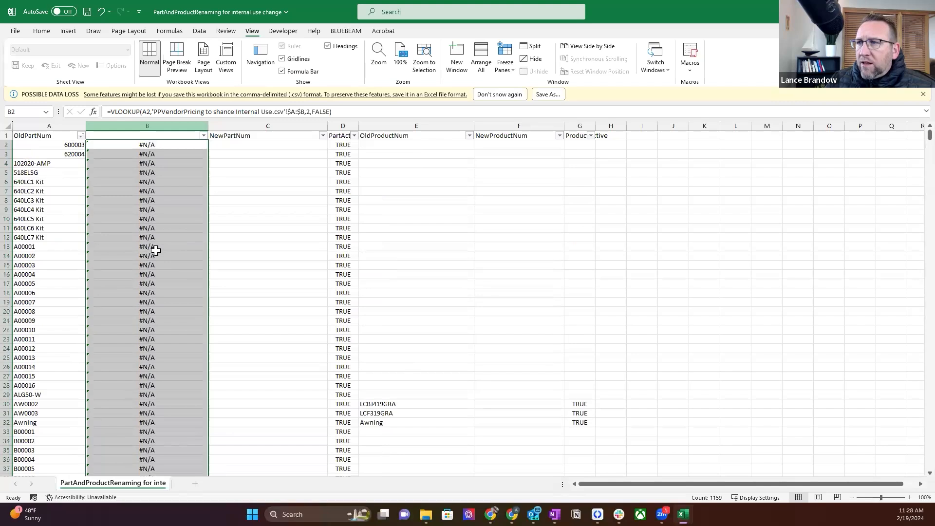
left_click(203, 136)
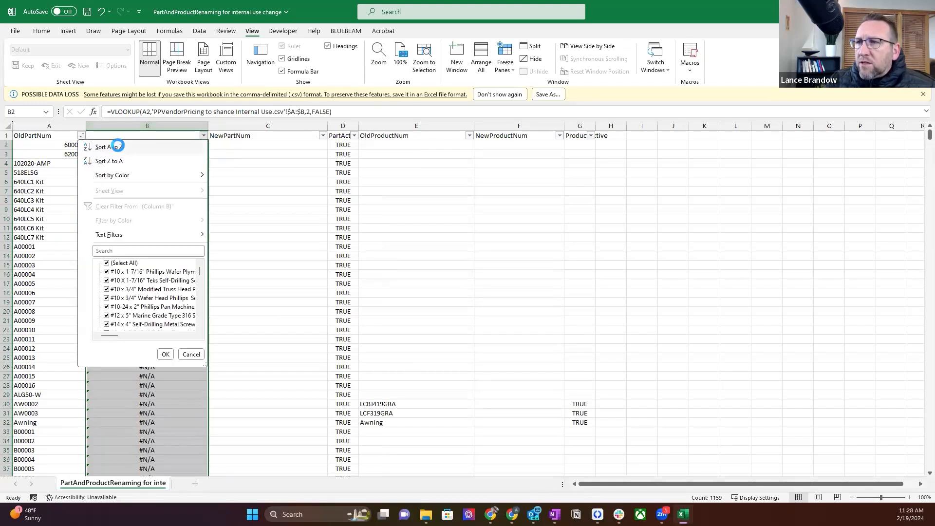
left_click(117, 146)
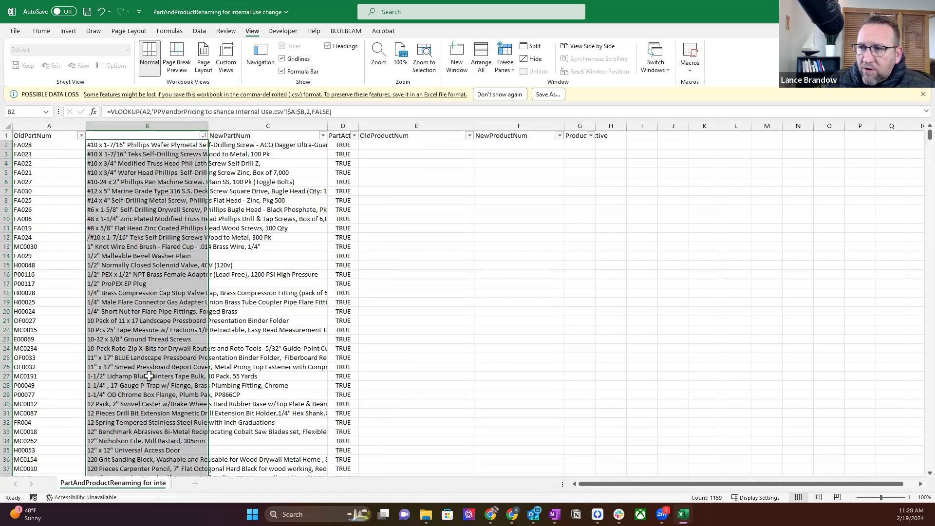
- Delete all rows whose column B lookup gives #N/A, from row 506 (part 600003) through row 1239
scroll(146, 372, "down", 15)
scroll(136, 368, "down", 20)
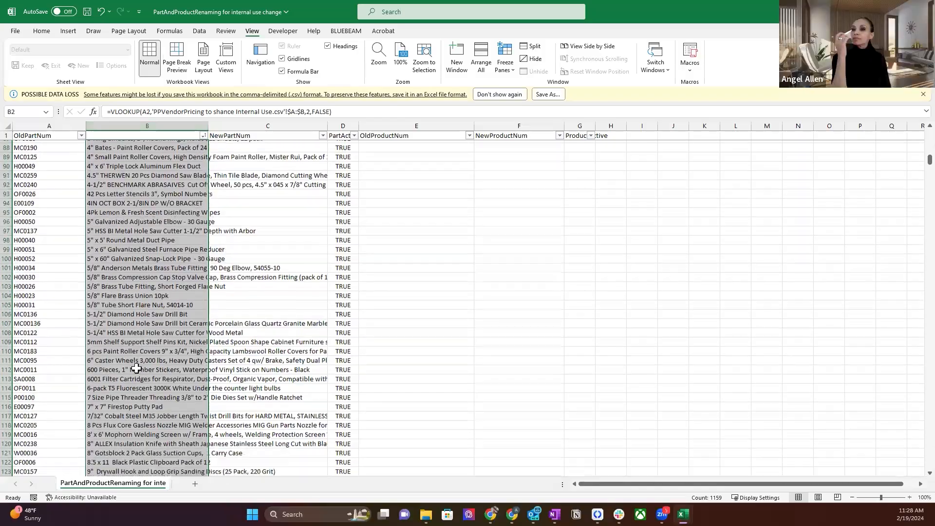
scroll(137, 368, "down", 20)
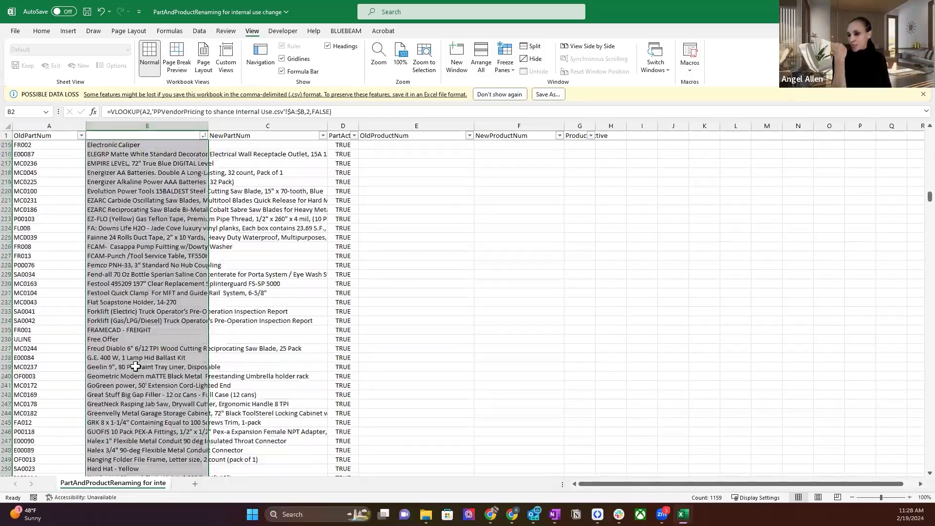
scroll(133, 366, "down", 20)
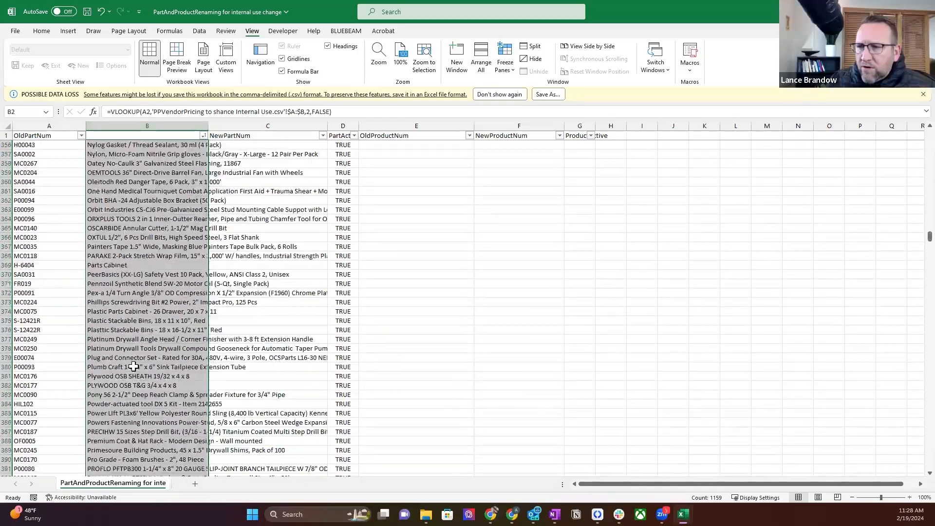
scroll(134, 367, "down", 20)
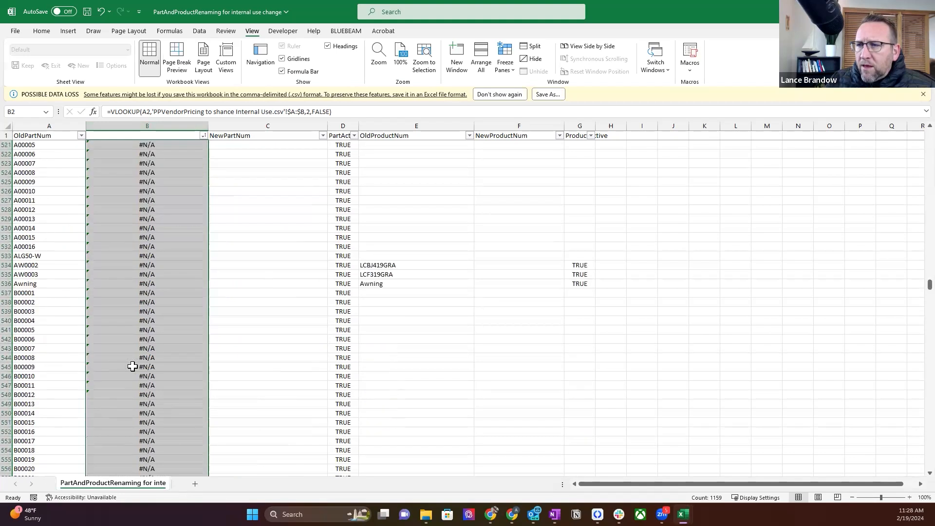
scroll(132, 365, "up", 2)
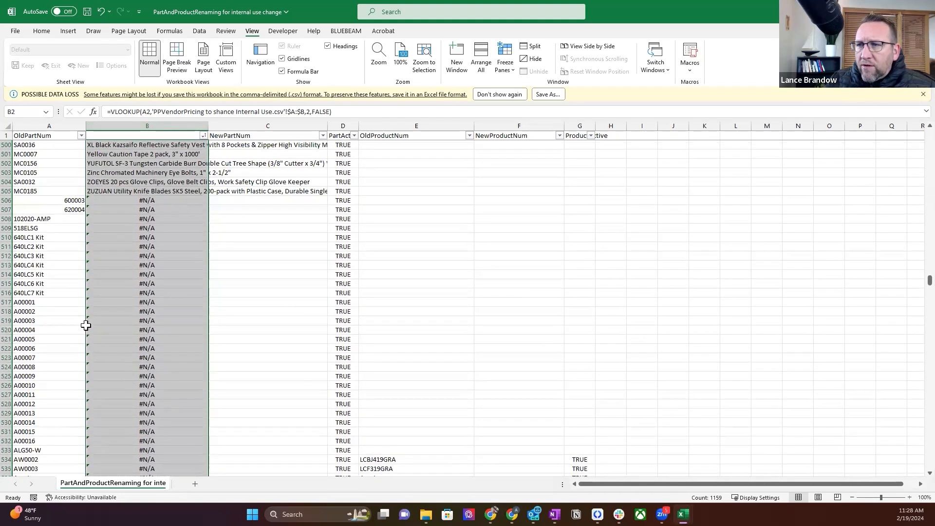
left_click(10, 200)
scroll(198, 259, "down", 20)
scroll(199, 259, "down", 20)
scroll(199, 259, "down", 20)
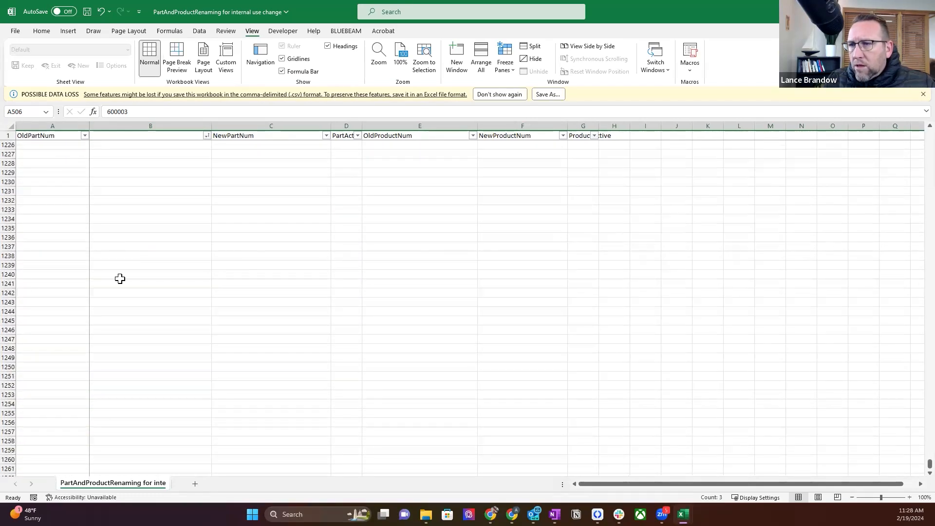
left_click(10, 265, "shift")
right_click(216, 208)
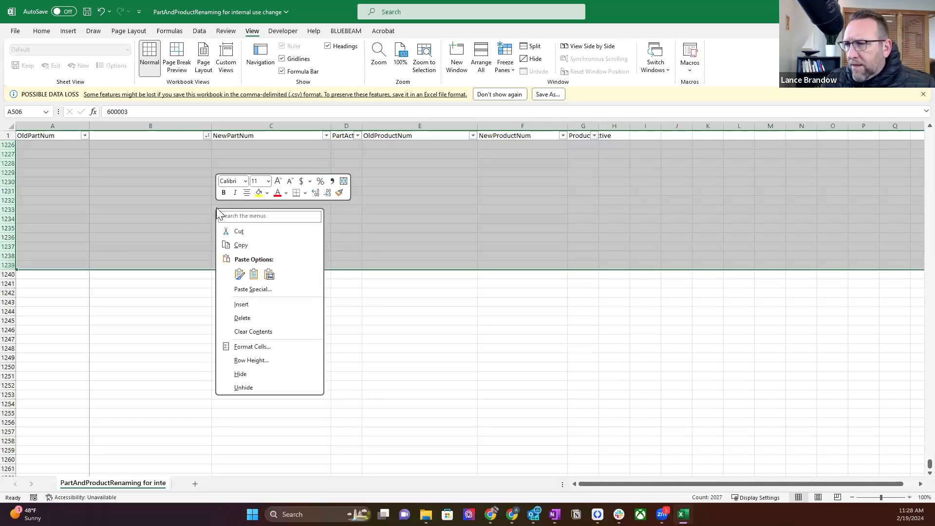
left_click(243, 318)
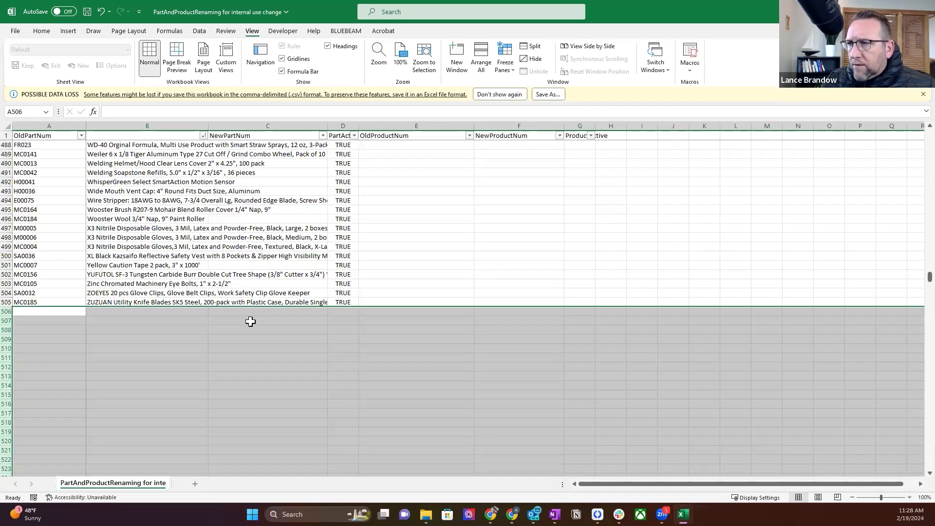
left_click(250, 322)
scroll(245, 336, "up", 20)
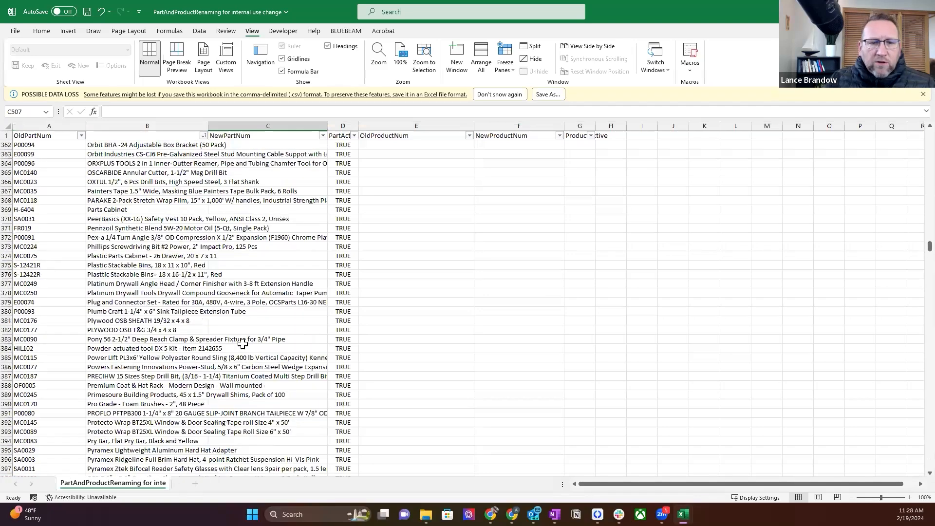
scroll(242, 344, "up", 20)
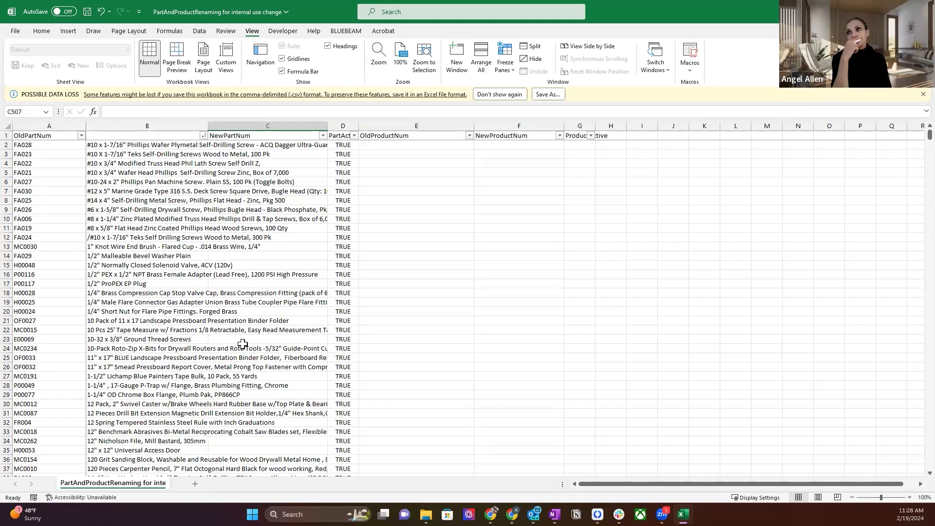
- Insert a blank column before NewPartNum and enter a VLOOKUP in C2 matching A2 against columns A:F of the PPVendorPricing workbook, column index 6, FALSE
right_click(219, 126)
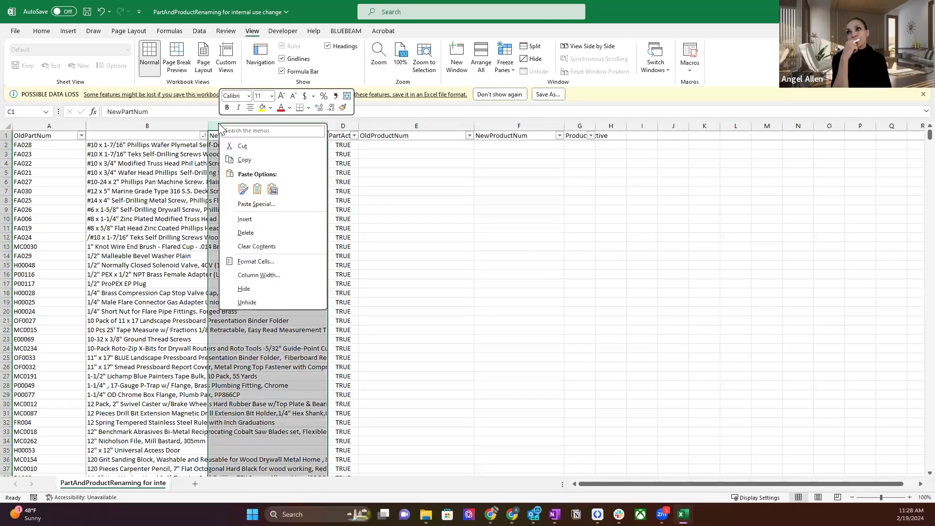
left_click(245, 220)
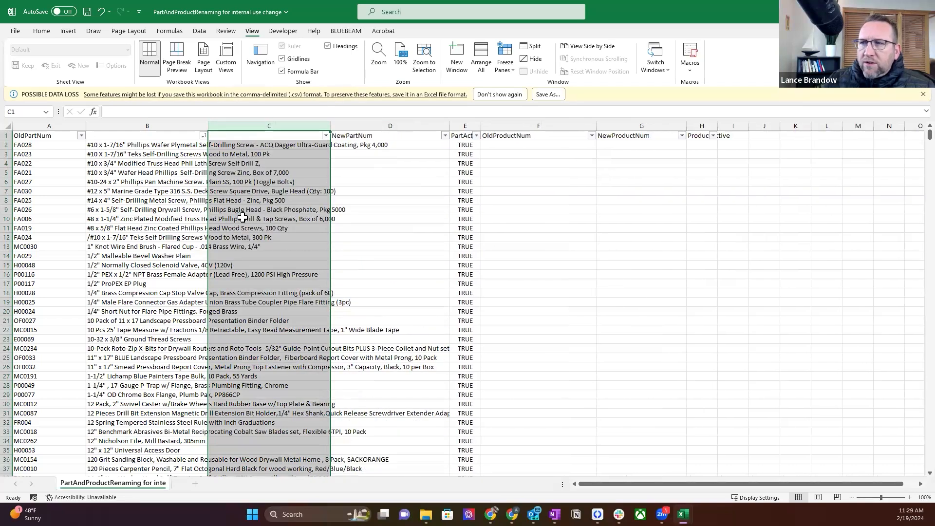
left_click(233, 145)
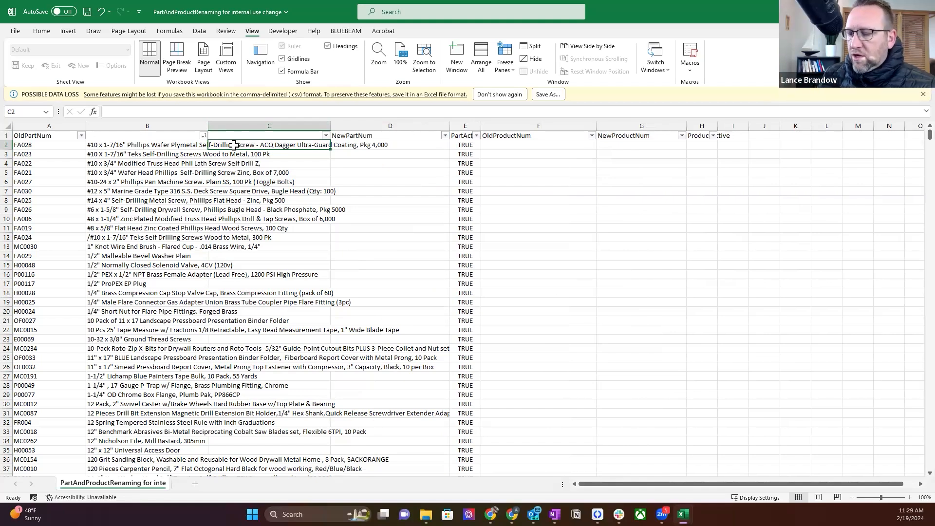
type("=VLOOKUP(")
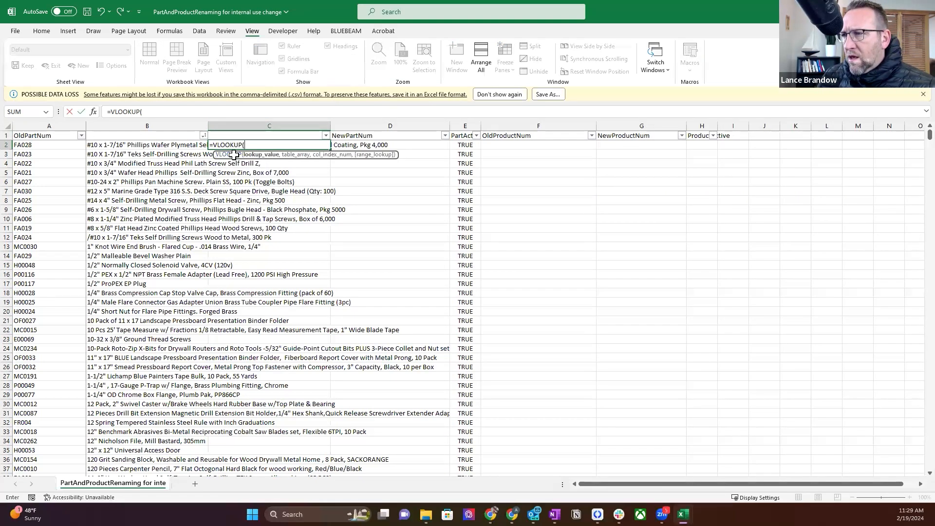
left_click(66, 145)
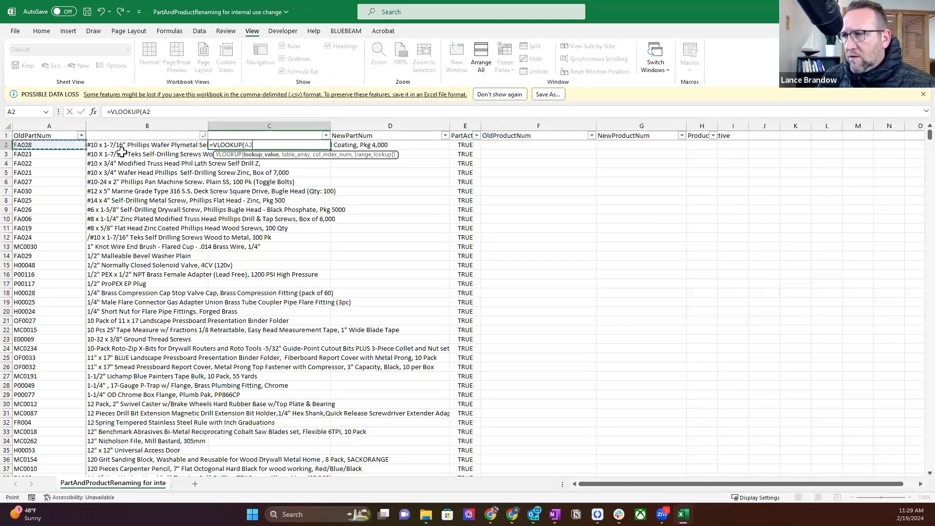
type(",")
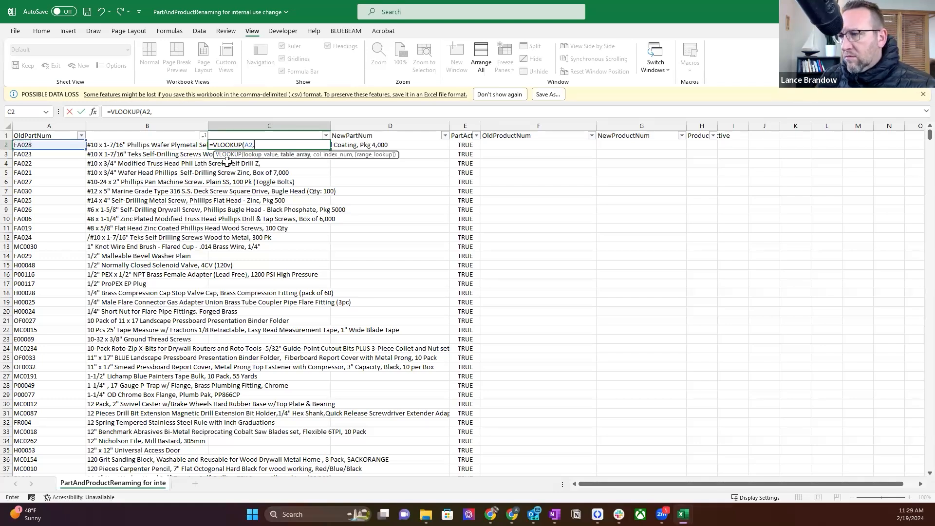
mouse_move(682, 514)
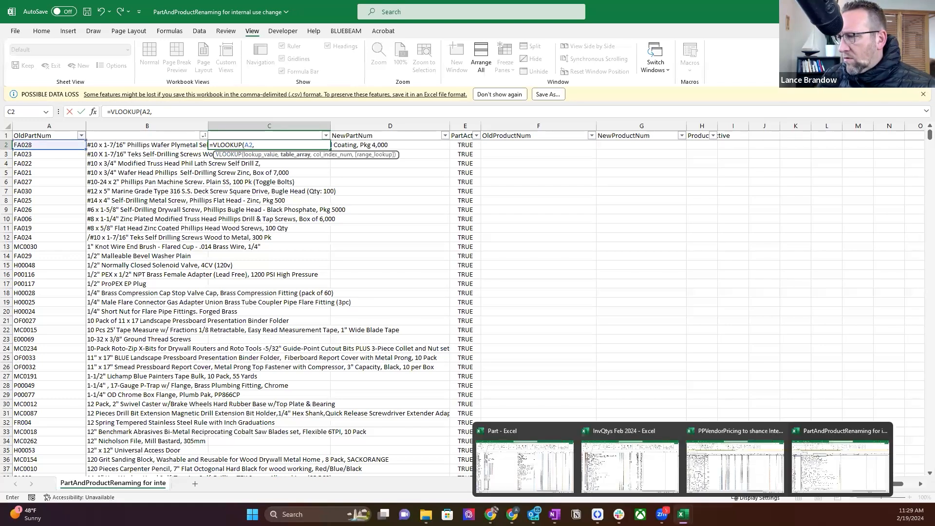
left_click(696, 488)
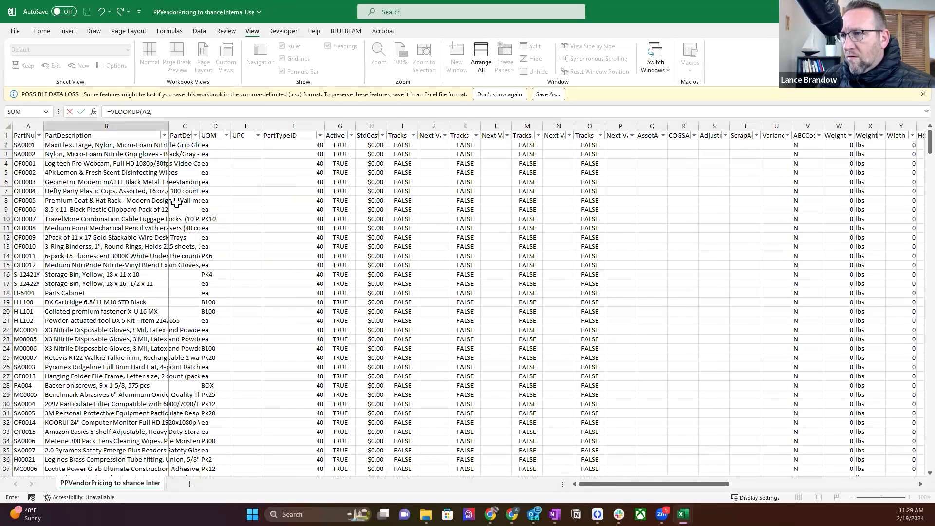
left_click_drag(28, 126, 288, 123)
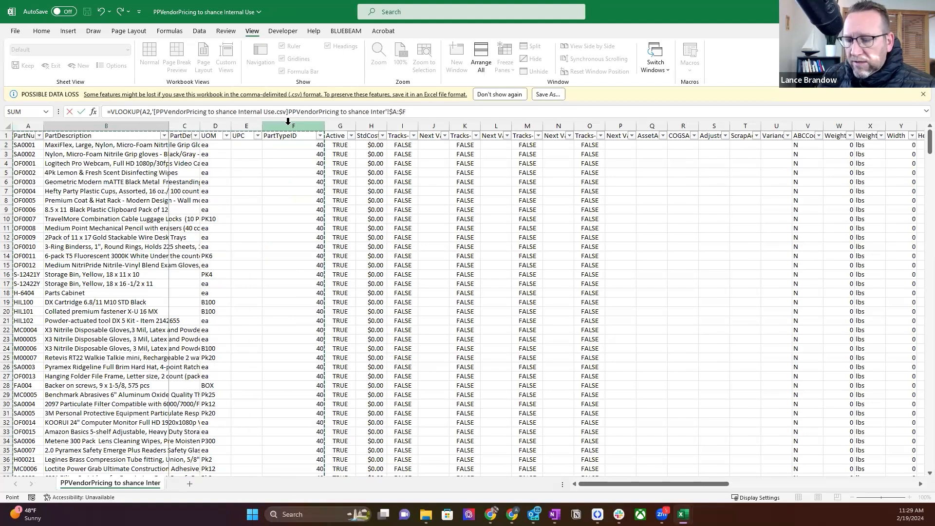
type(",6")
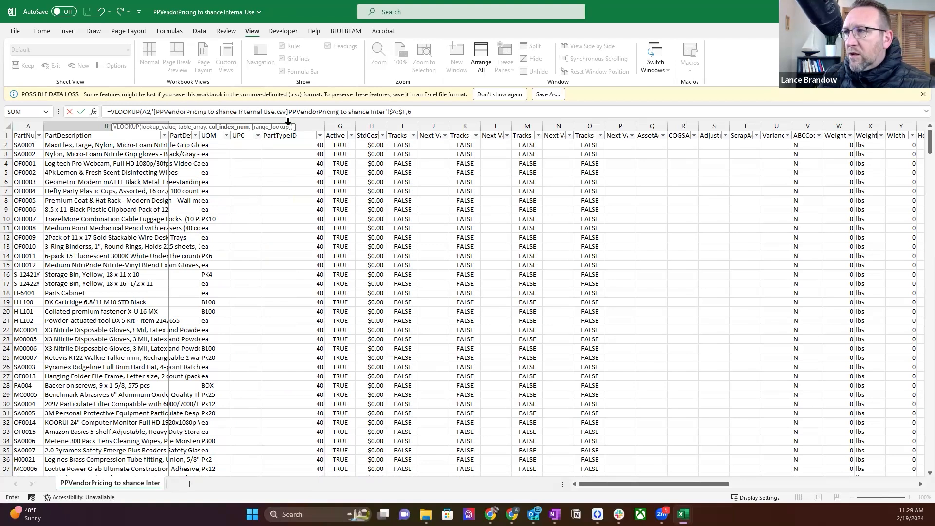
type(",fale")
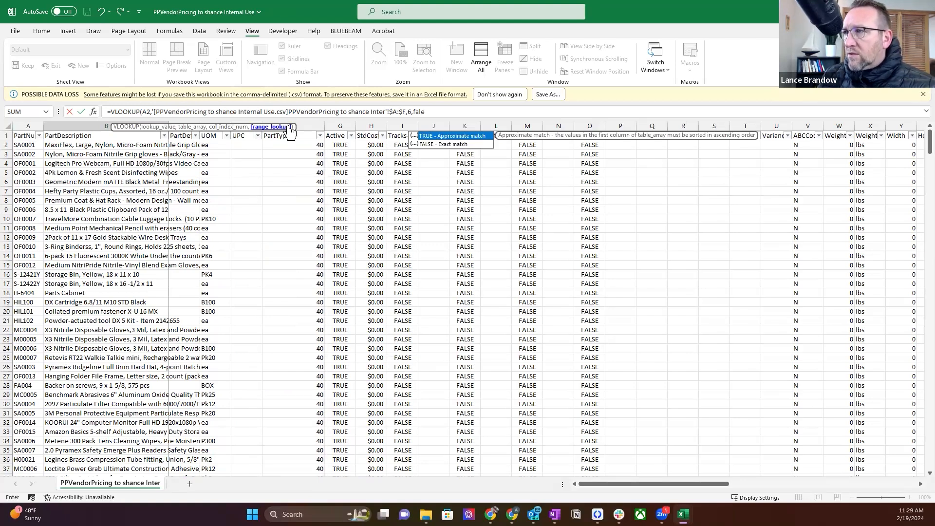
type(")")
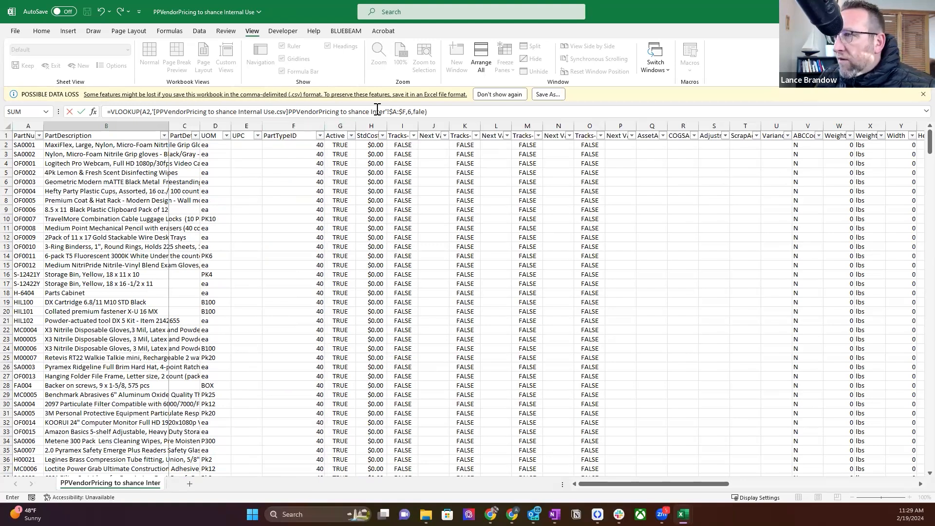
left_click(422, 111)
type("s")
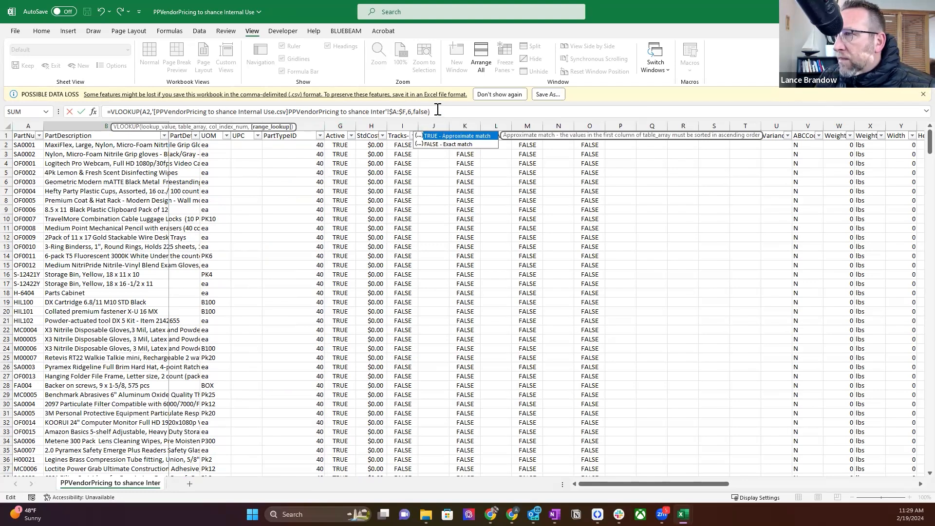
key("Return")
- Fill the C2 lookup formula down column C and narrow the column
left_click(316, 144)
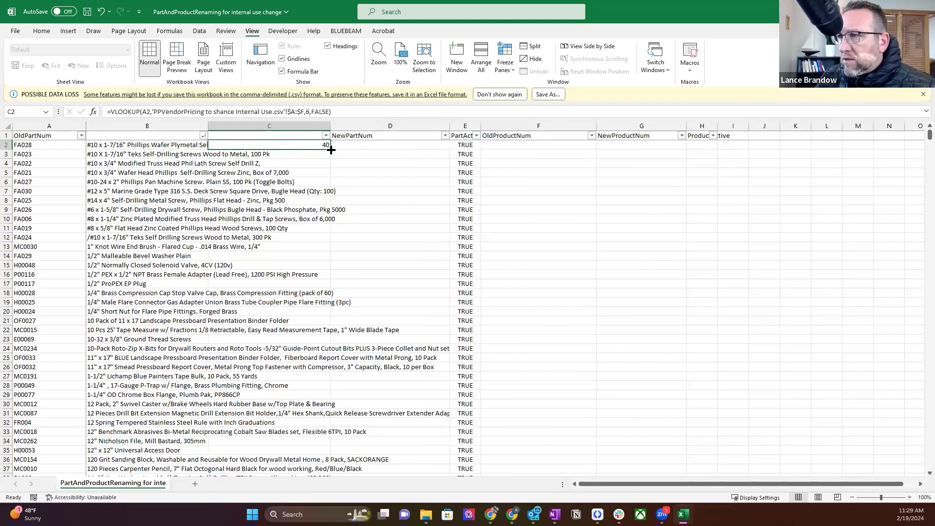
double_click(330, 149)
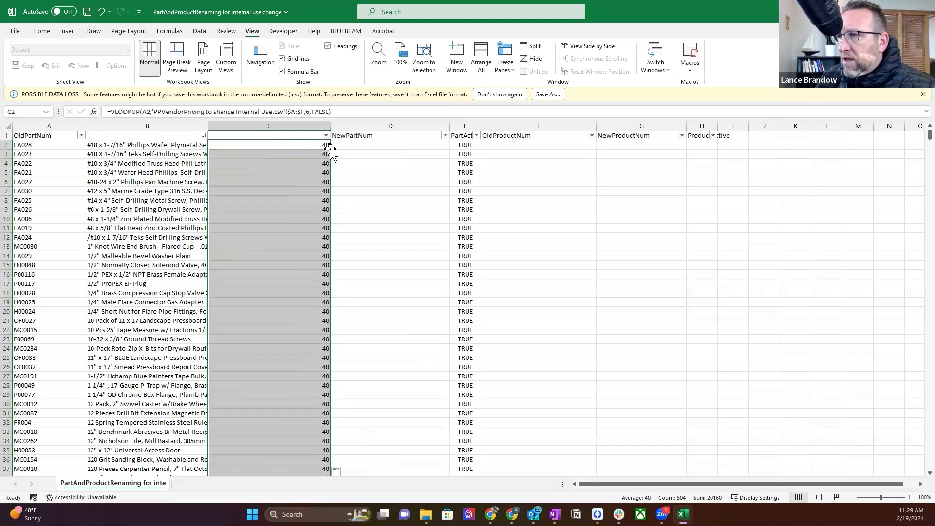
left_click_drag(330, 123, 248, 121)
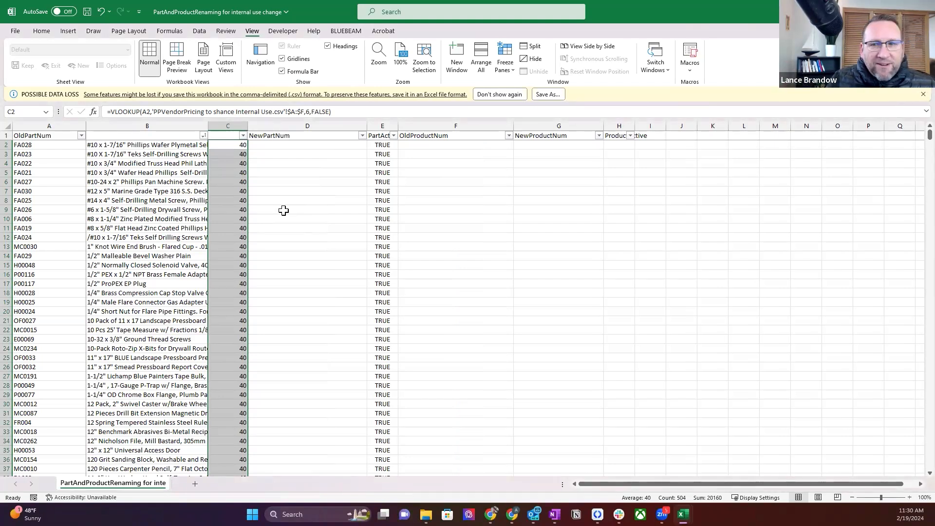
- In the PPVendorPricing workbook, set PartTypeID to 10 for parts OF0006, OF0010, OF0011, H-6404, HIL102 and M00007
mouse_move(662, 514)
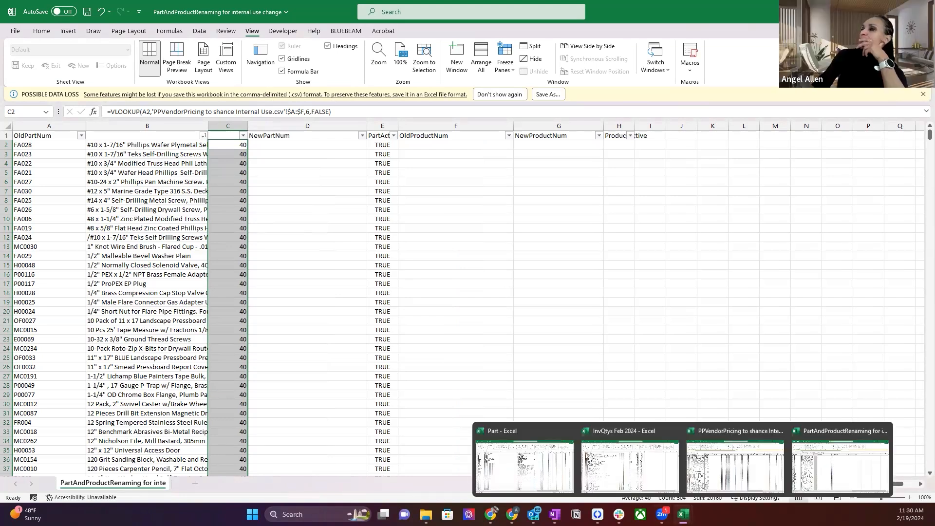
left_click(740, 467)
left_click(287, 146)
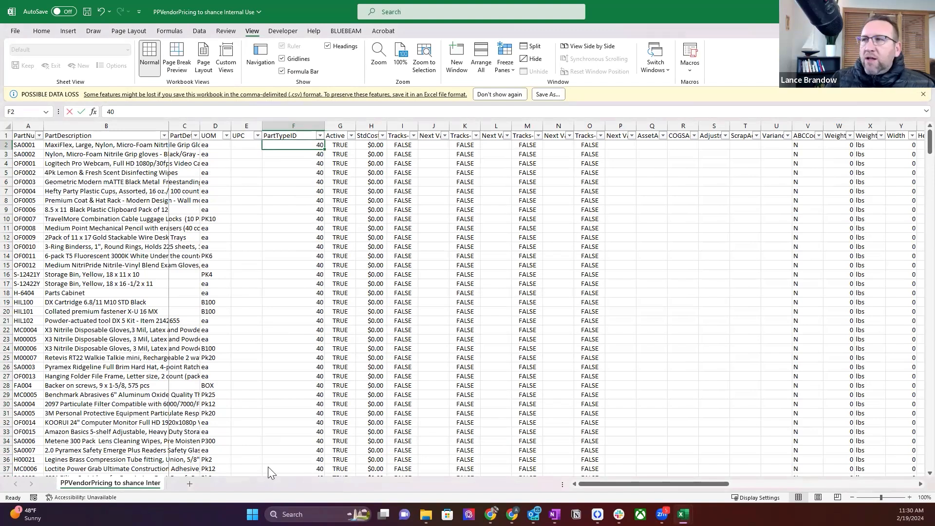
left_click(287, 209)
type("10")
left_click(291, 246)
type("10")
key("Return")
type("10")
left_click(289, 290)
type("10")
left_click(294, 319)
type("101")
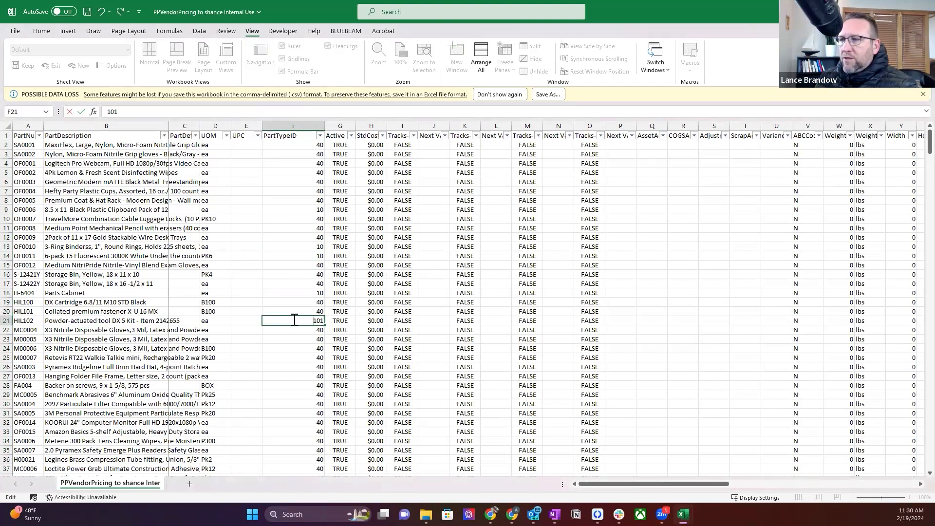
key("Escape")
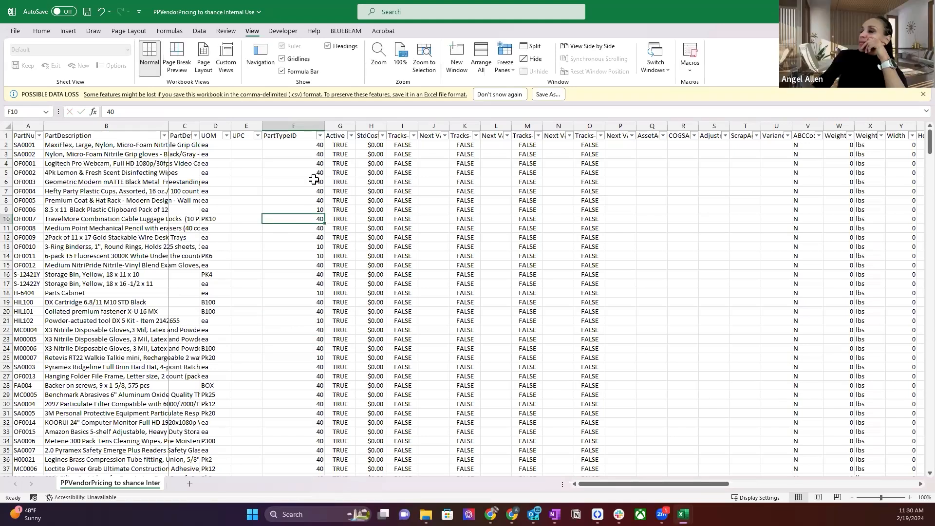
- Sort the vendor pricing list by PartTypeID from smallest to largest
left_click(321, 135)
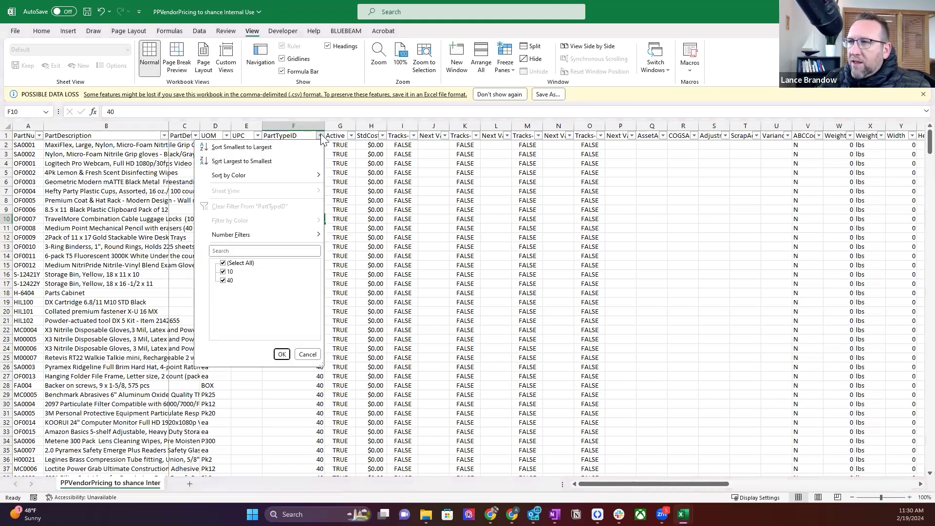
left_click(250, 147)
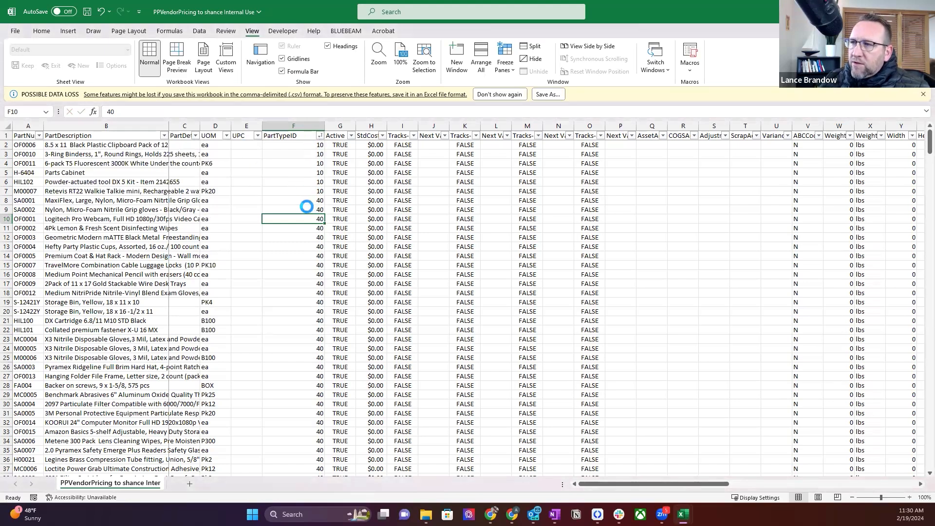
- Review the PartTypeID 40 rows in the vendor pricing list and the column B description lookups in the PartAndProductRenaming workbook
left_click(10, 200)
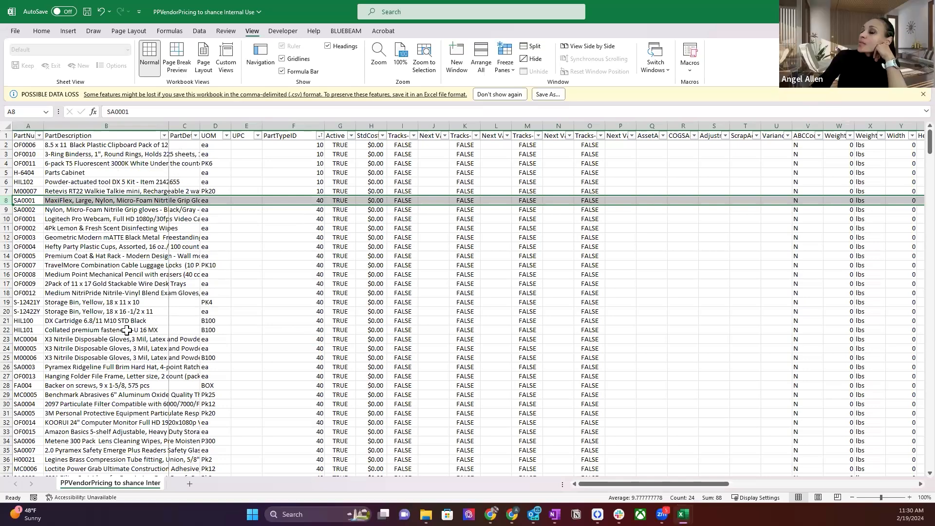
scroll(126, 330, "down", 20)
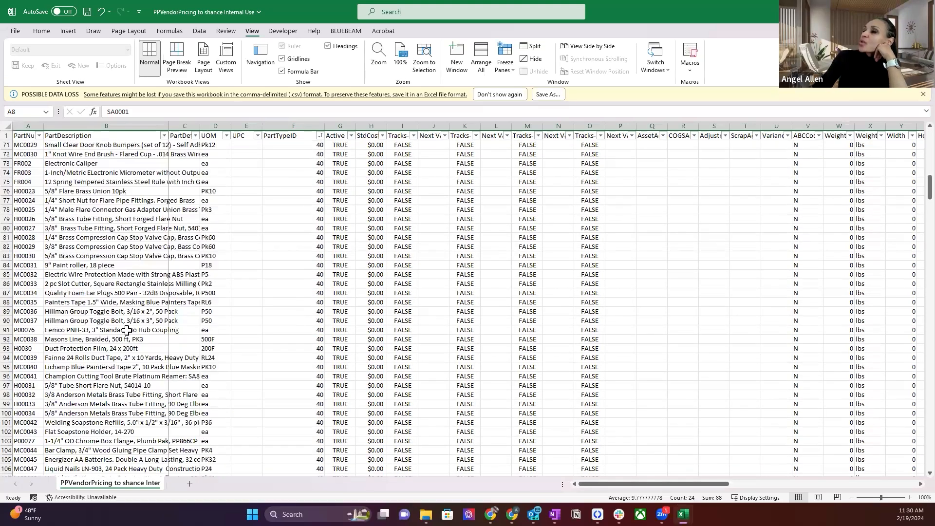
scroll(127, 330, "up", 20)
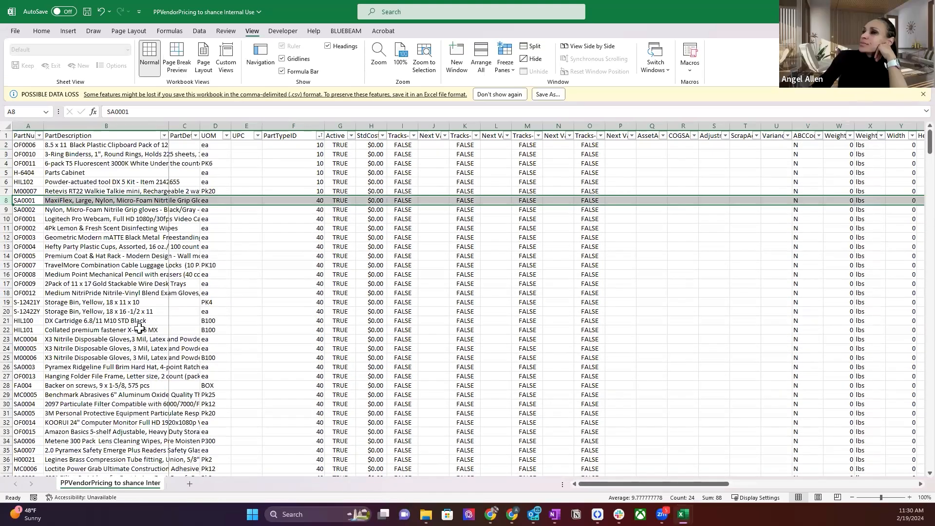
mouse_move(682, 514)
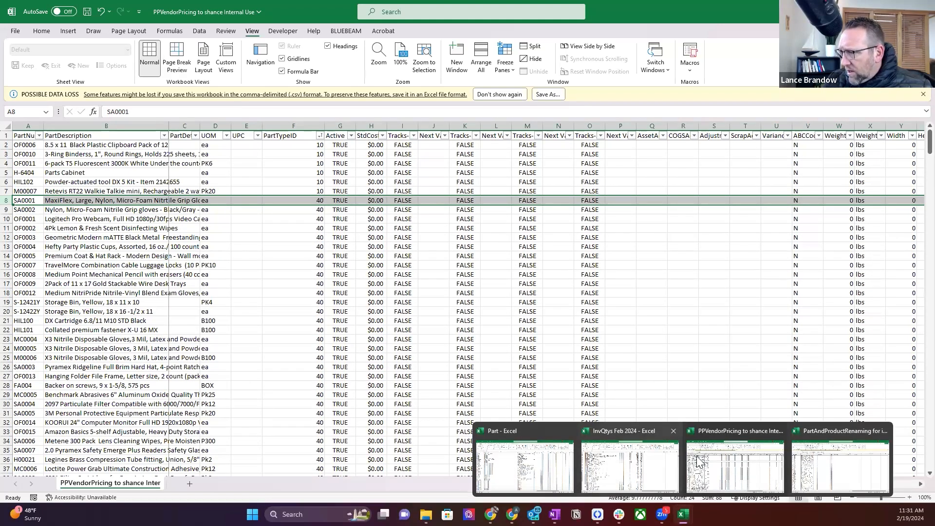
left_click(817, 450)
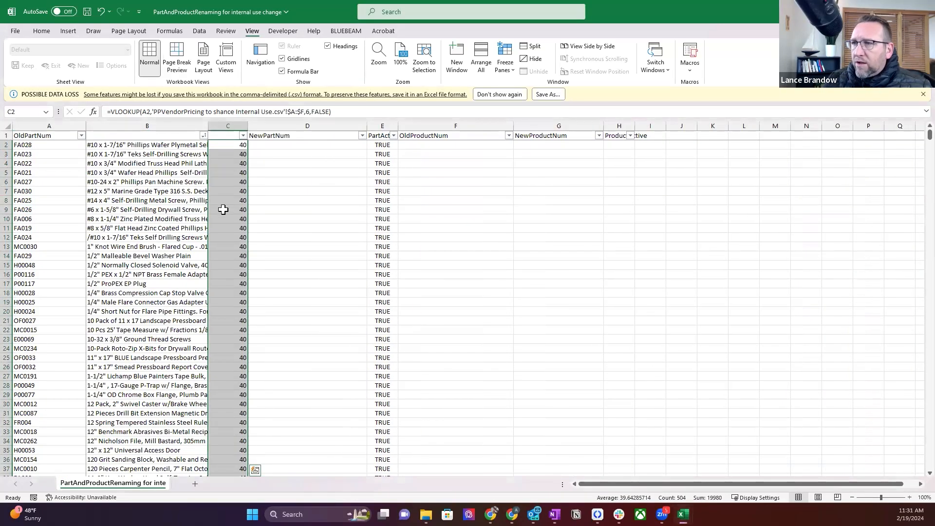
left_click(112, 181)
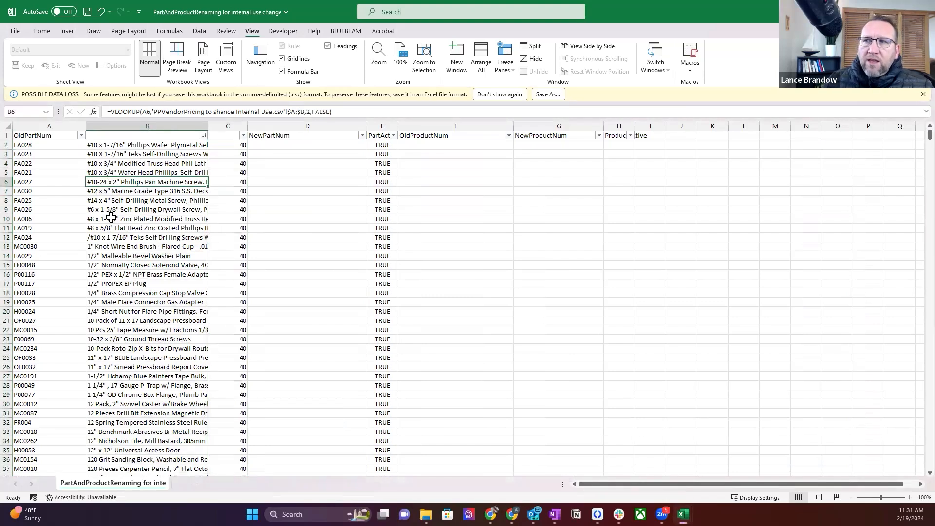
double_click(139, 252)
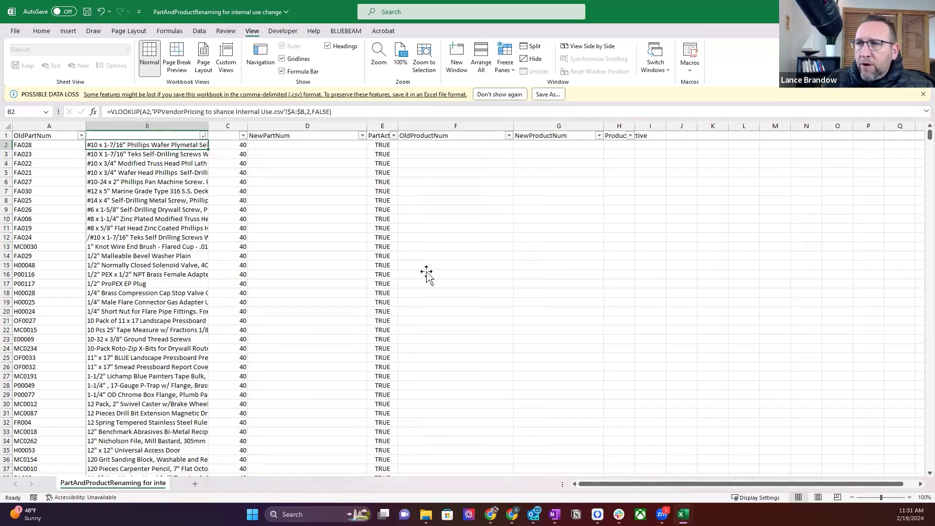
- Enter =CONCATENATE("zzz",A2) in D2 and fill it down the whole NewPartNum column
left_click(284, 145)
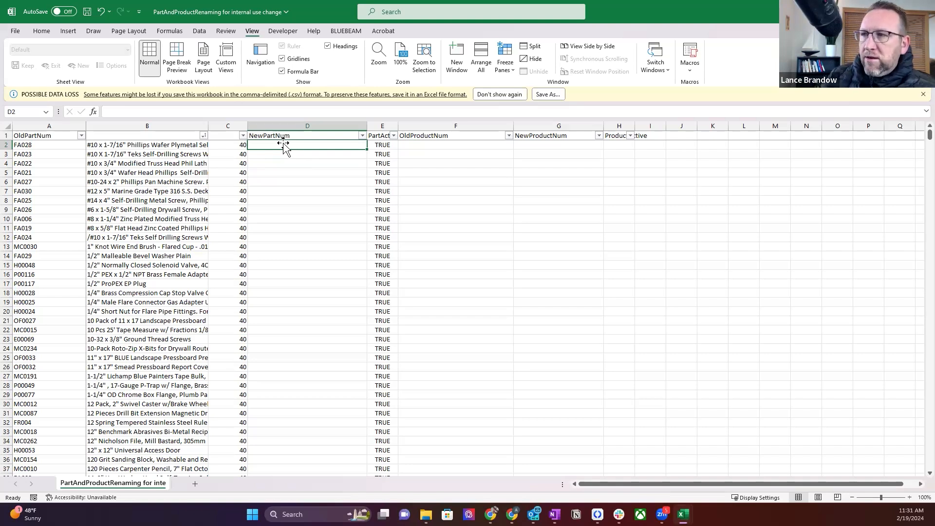
type("=con")
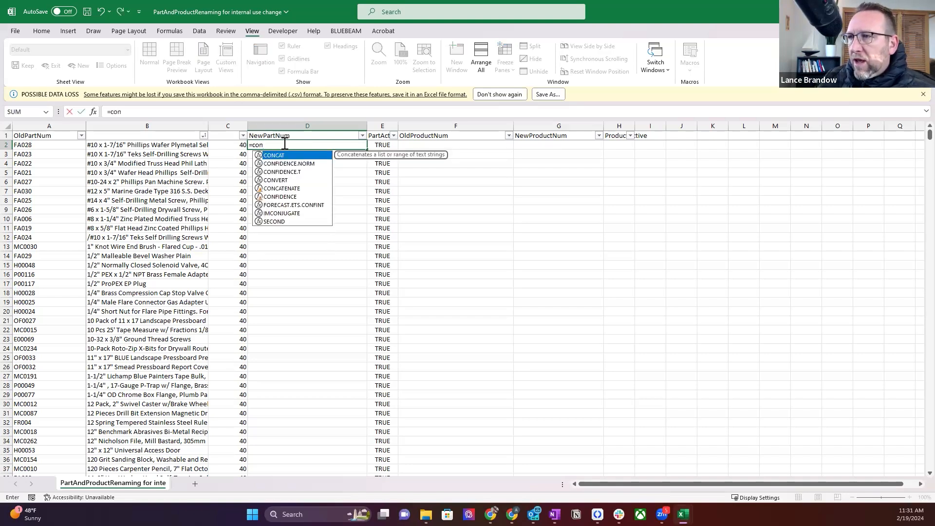
double_click(273, 188)
type("\"")
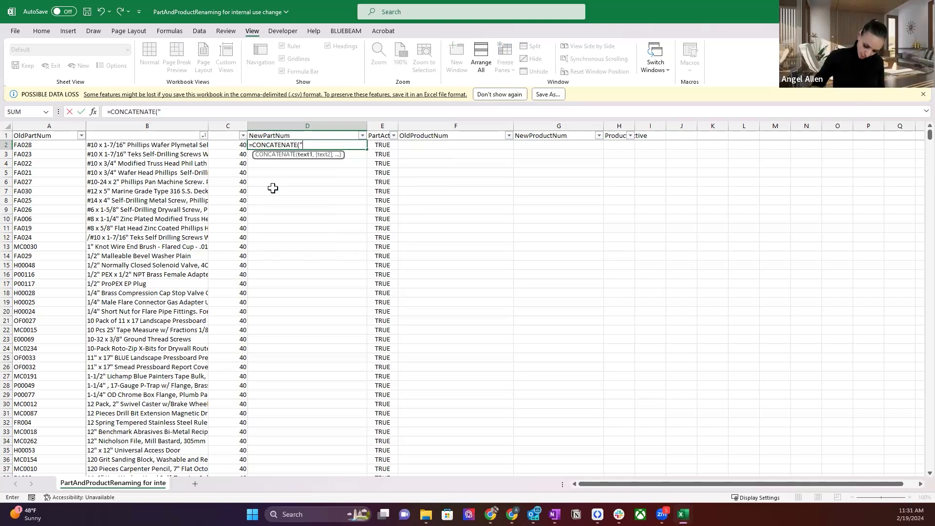
type("zzz\",")
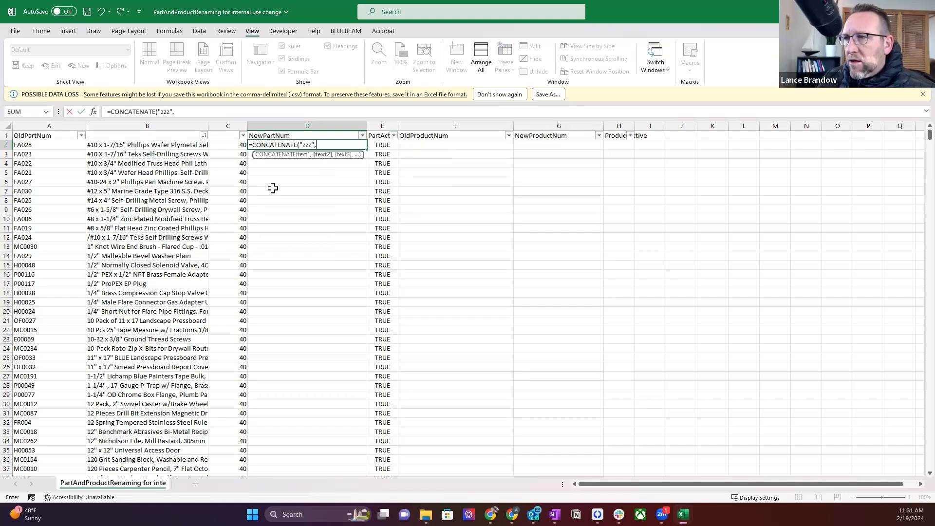
left_click(38, 145)
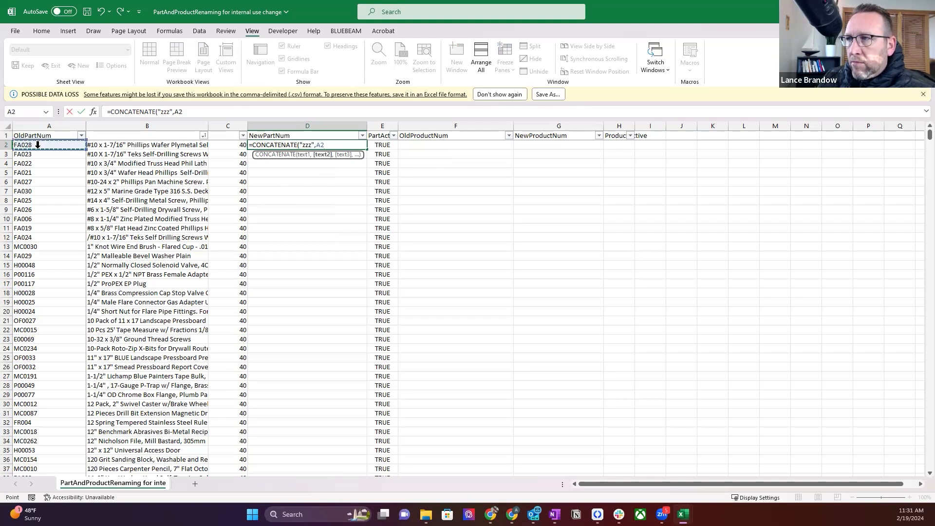
type(")")
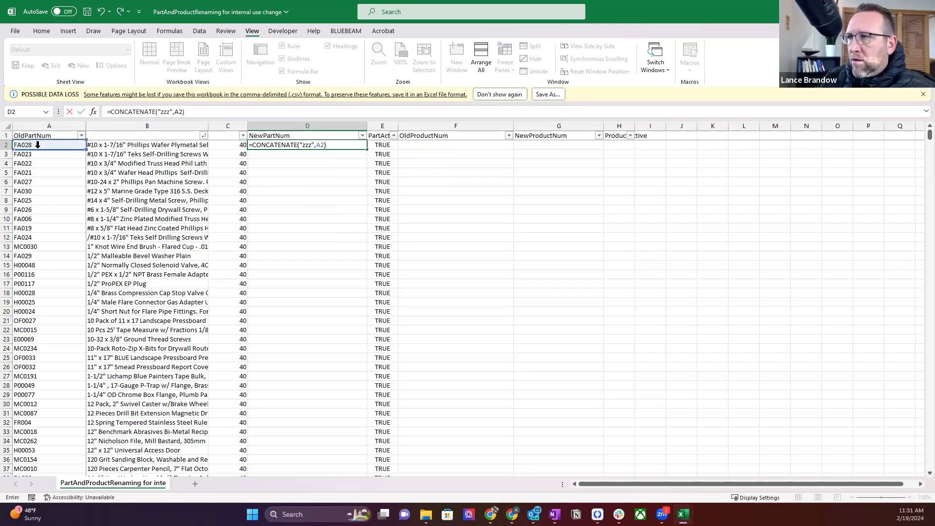
key("Return")
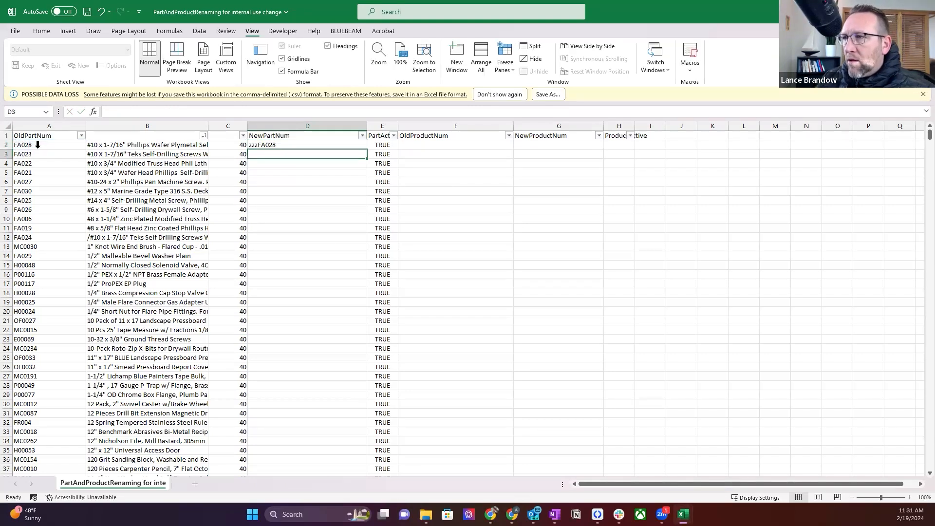
left_click(284, 145)
double_click(367, 149)
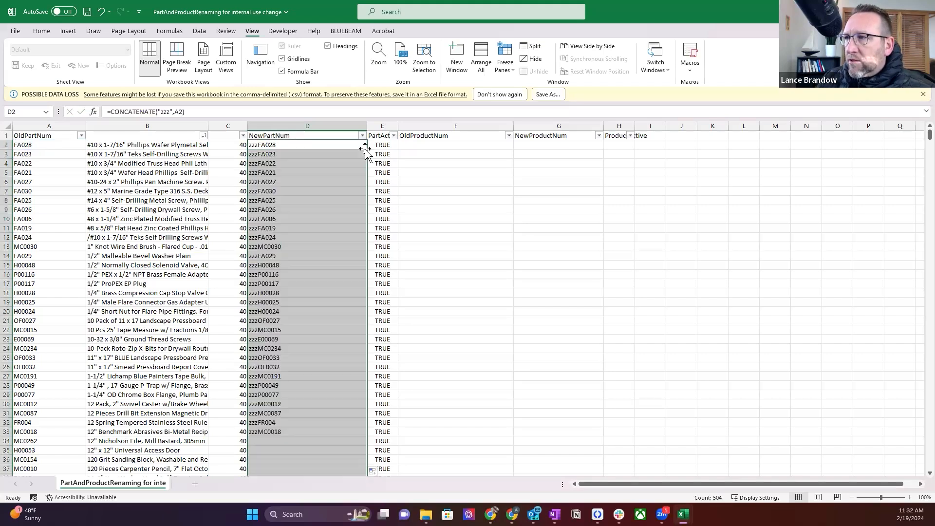
- Widen the PartActive column to fit its header and set every part's PartActive value to FALSE
left_click(380, 146)
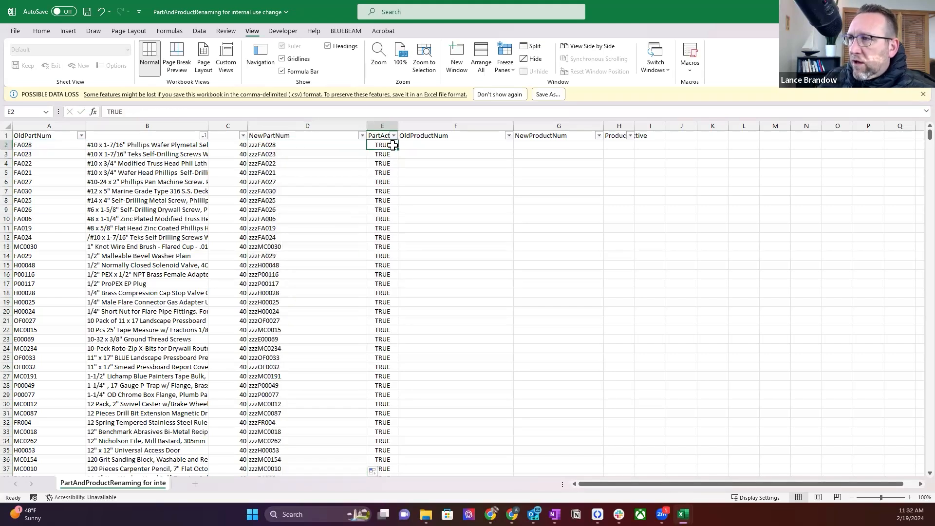
double_click(397, 125)
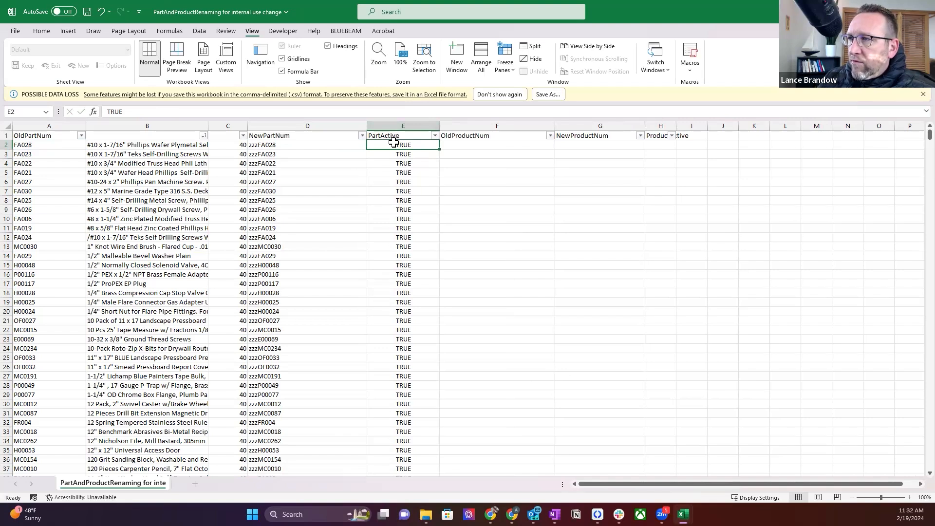
type("fal")
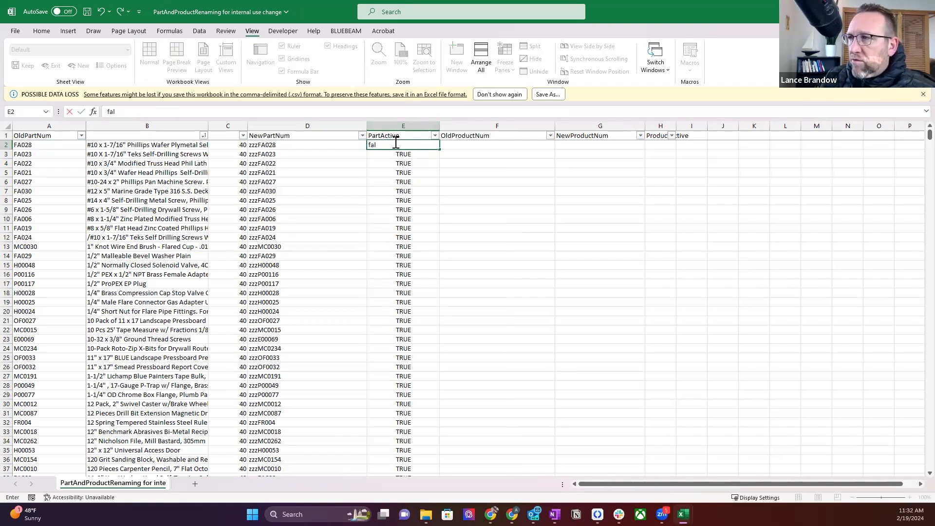
type("se")
key("ctrl+Return")
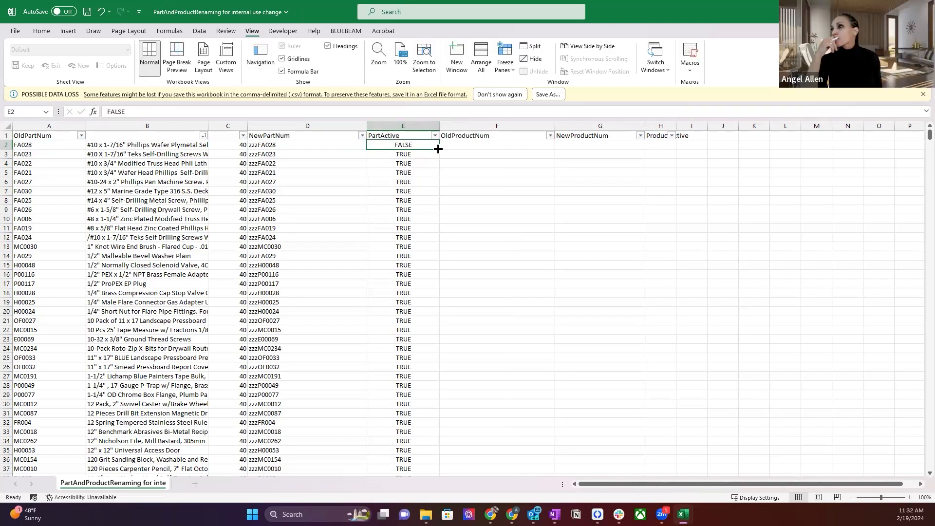
double_click(439, 149)
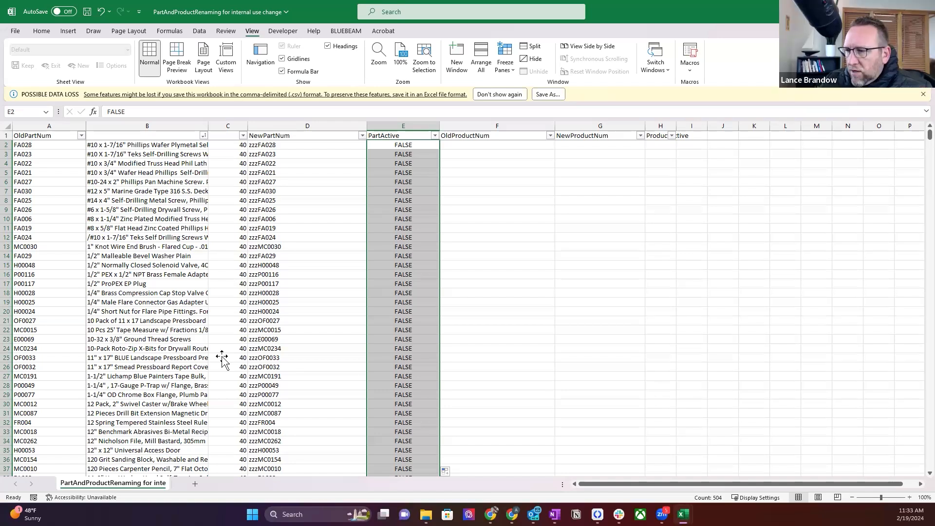
- Switch to the PPVendorPricing workbook and examine the PartTypeID values down column F
mouse_move(683, 514)
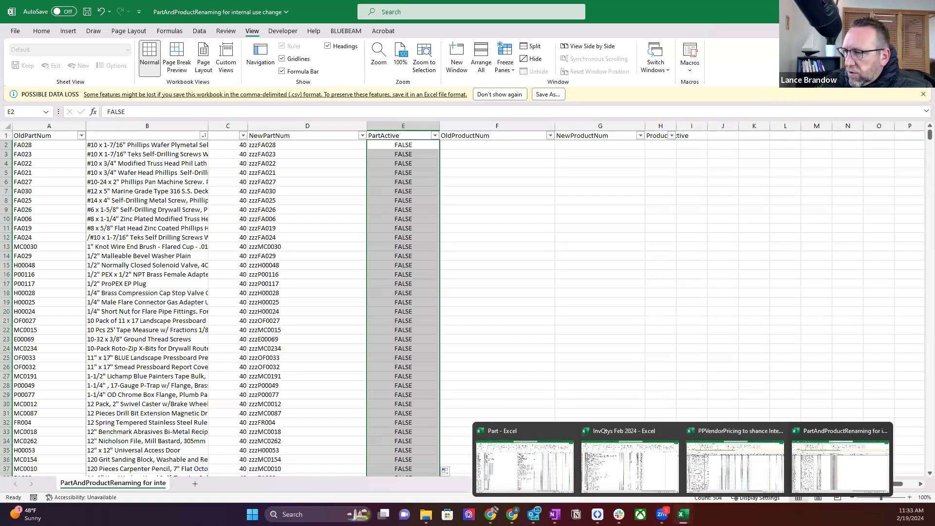
left_click(730, 474)
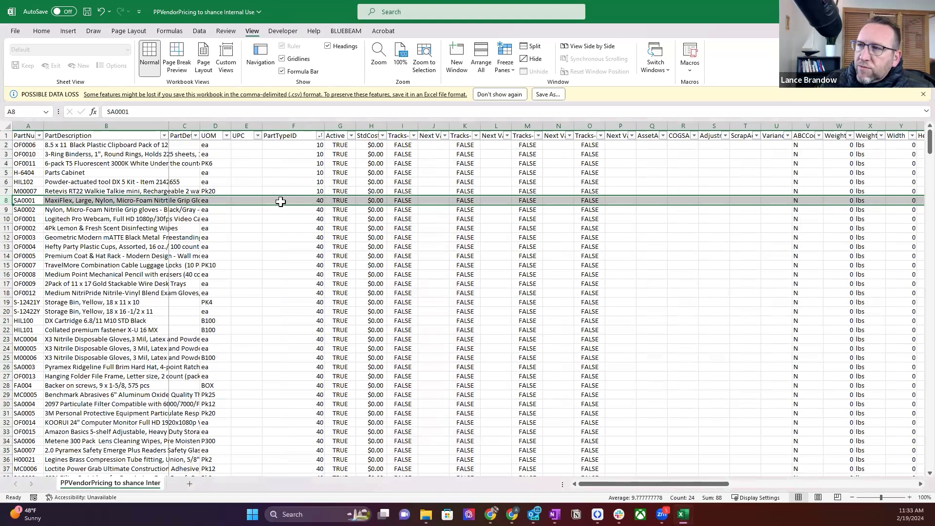
left_click(280, 200)
left_click(287, 237)
left_click(285, 265)
left_click(293, 293)
left_click(289, 329)
left_click(288, 348)
left_click(288, 376)
left_click(288, 413)
left_click(288, 431)
scroll(246, 256, "down", 20)
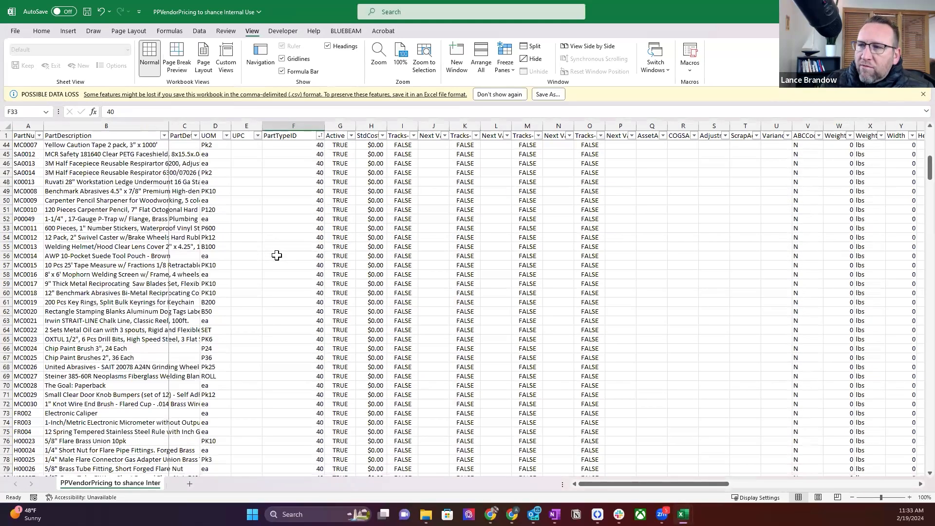
scroll(277, 255, "down", 20)
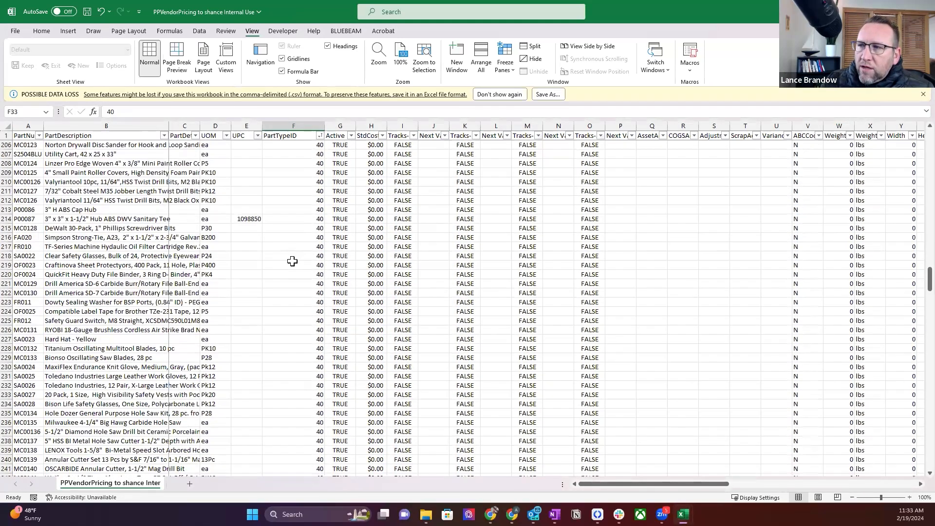
left_click(291, 265)
left_click(291, 303)
left_click(294, 329)
left_click(295, 367)
left_click(295, 376)
left_click(293, 395)
left_click(292, 404)
scroll(41, 140, "up", 15)
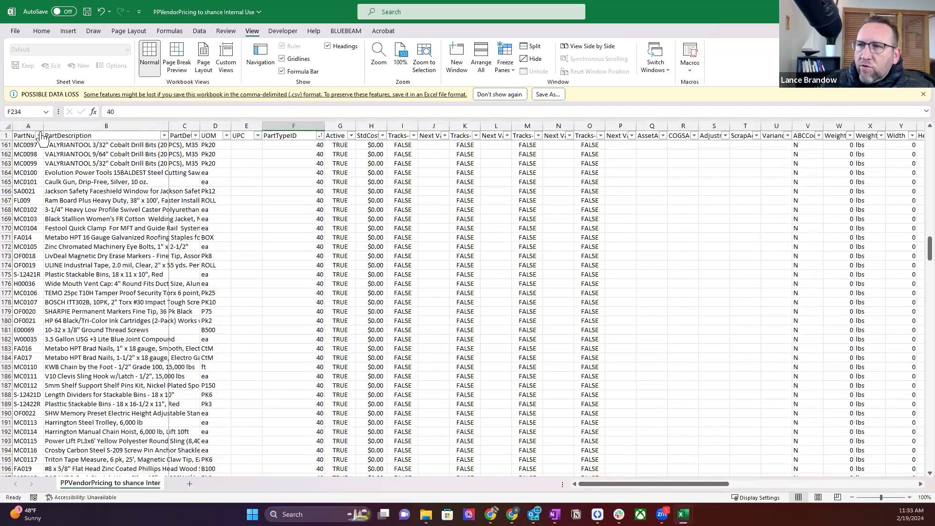
- Sort the vendor pricing list by part number from A to Z and switch back to the PartAndProductRenaming workbook
left_click(39, 135)
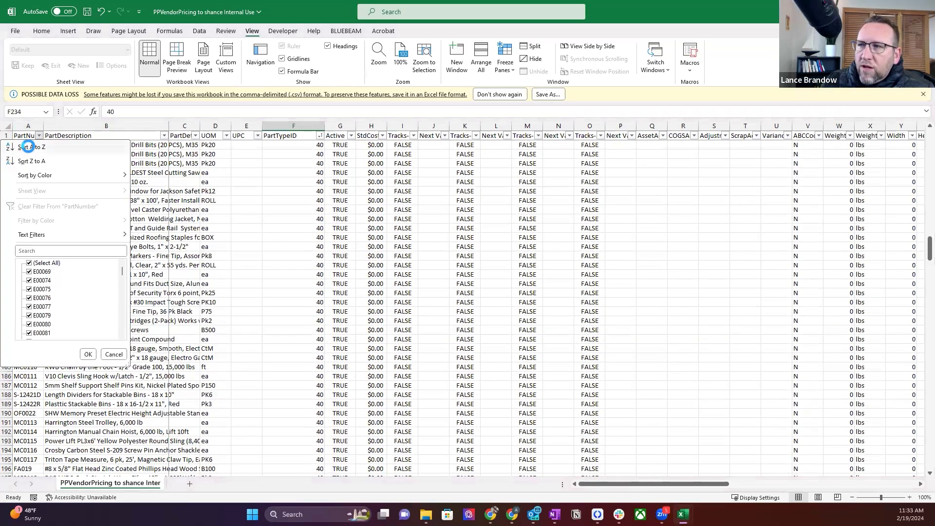
left_click(54, 145)
mouse_move(683, 514)
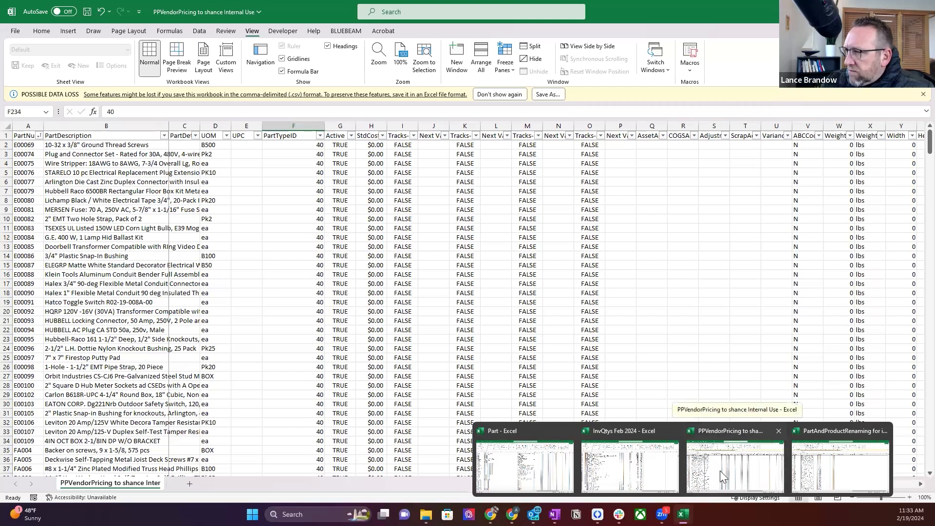
left_click(813, 468)
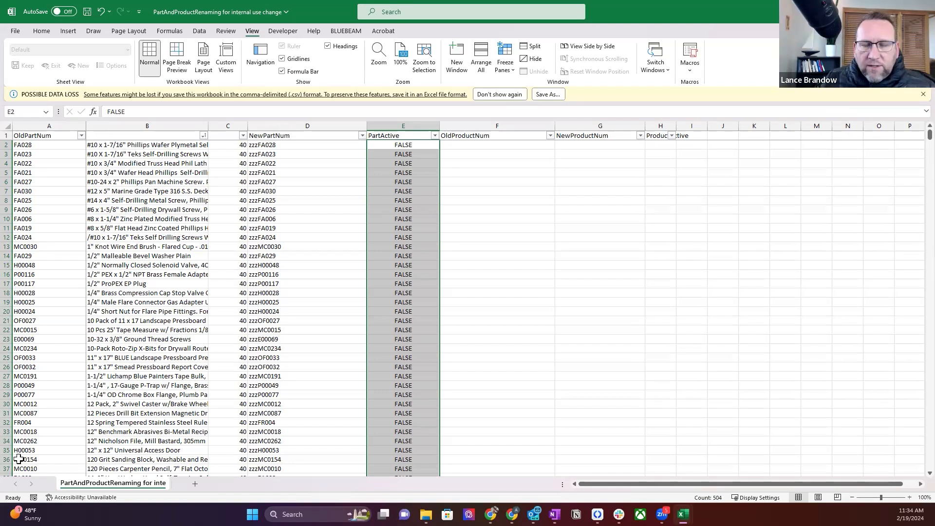
- In the PPVendorPricing workbook, examine the vendor name and VendorPartNumber columns and return to the first columns
mouse_move(682, 515)
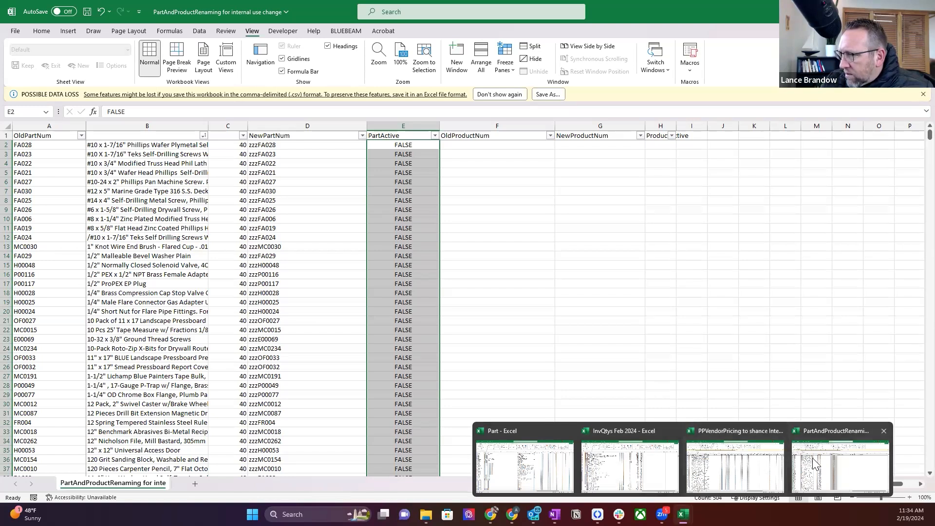
left_click(730, 463)
left_click_drag(646, 482, 867, 482)
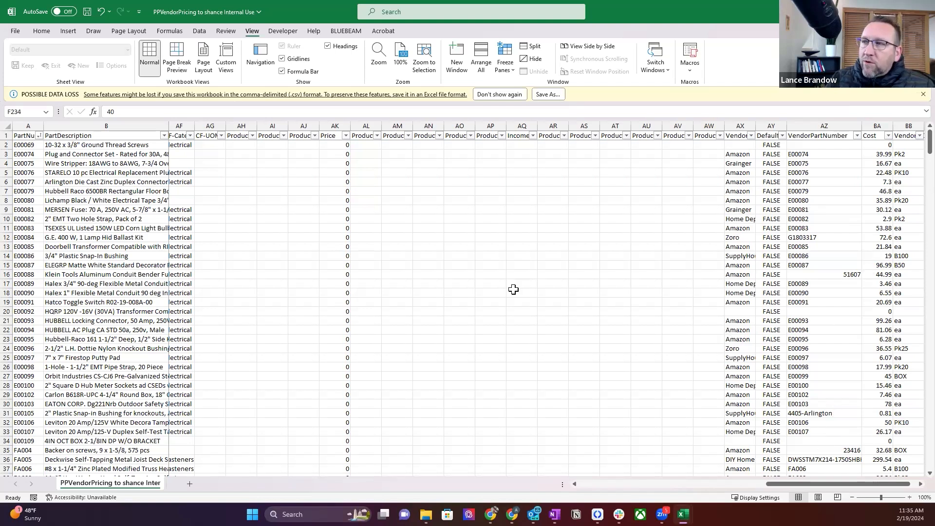
left_click(791, 175)
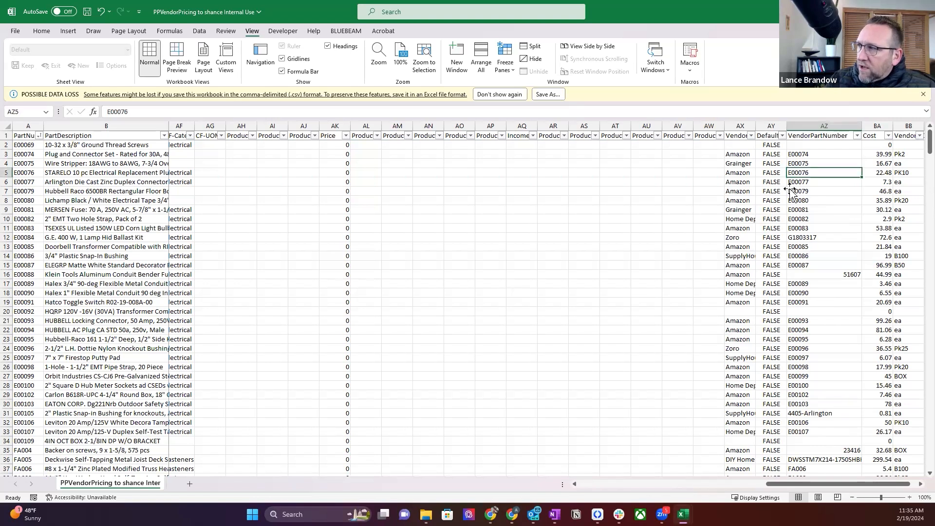
left_click(794, 277)
left_click(740, 321)
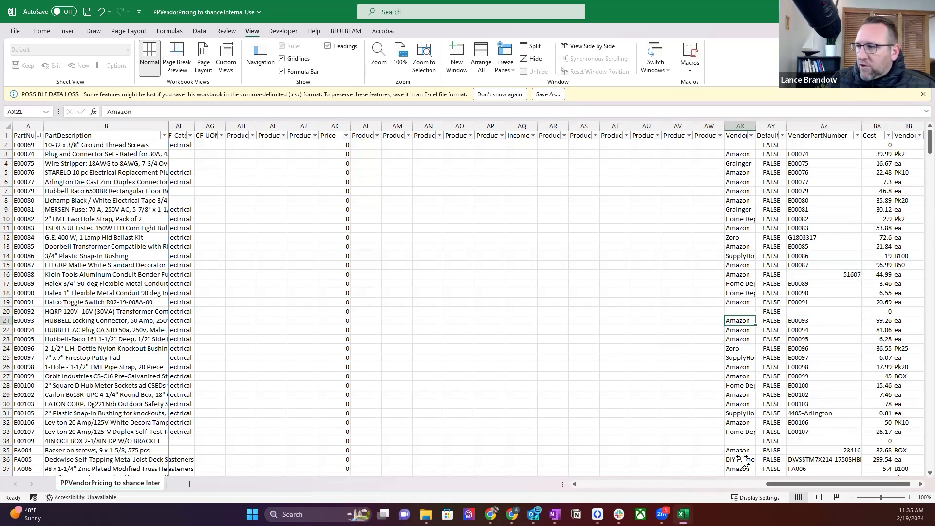
left_click_drag(781, 485, 597, 484)
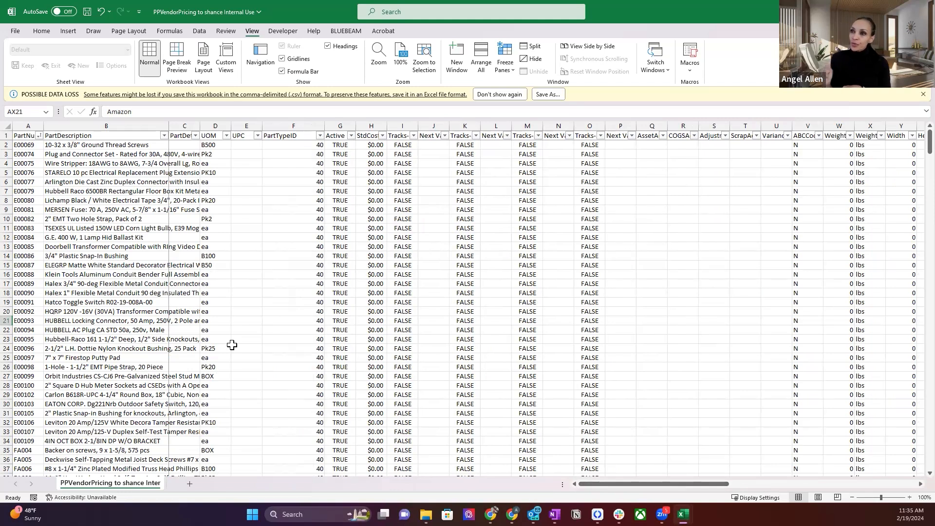